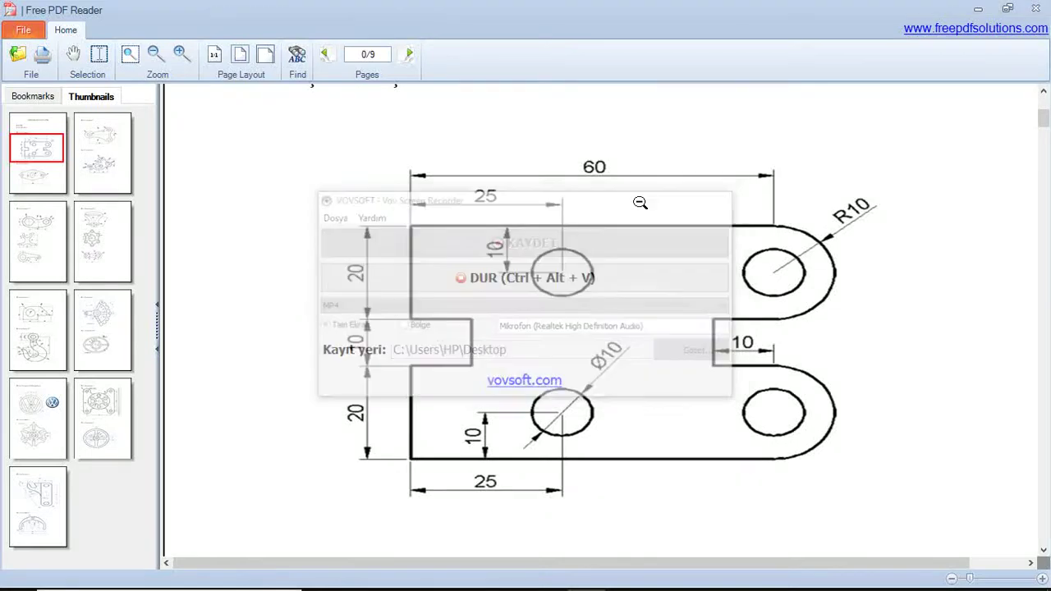
- Scroll up and down through the open document to review it
scroll(616, 271, up, 5)
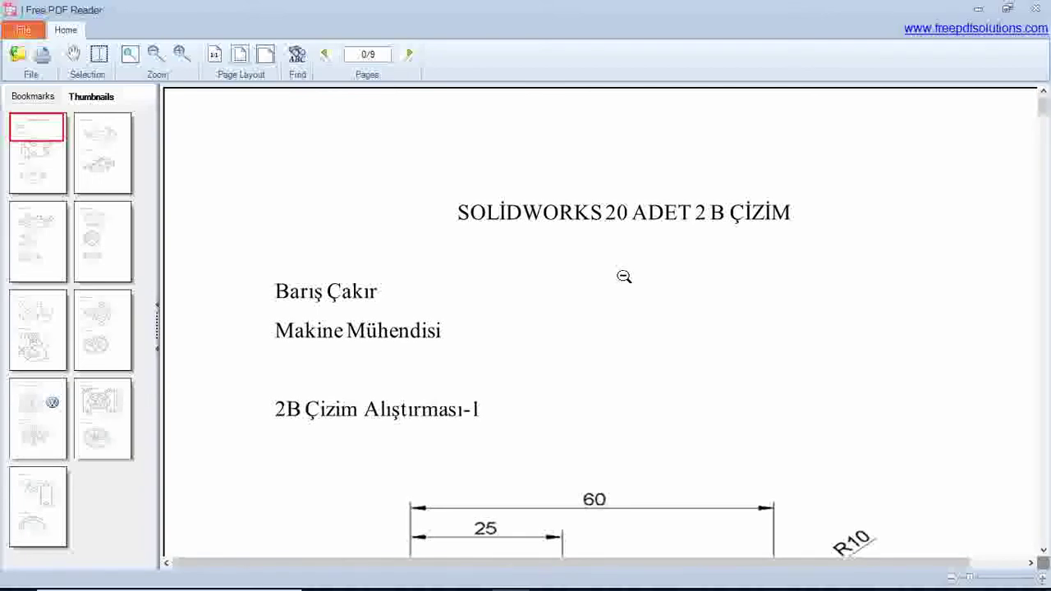
scroll(624, 277, down, 1)
scroll(580, 300, down, 3)
scroll(587, 296, down, 4)
scroll(600, 292, down, 3)
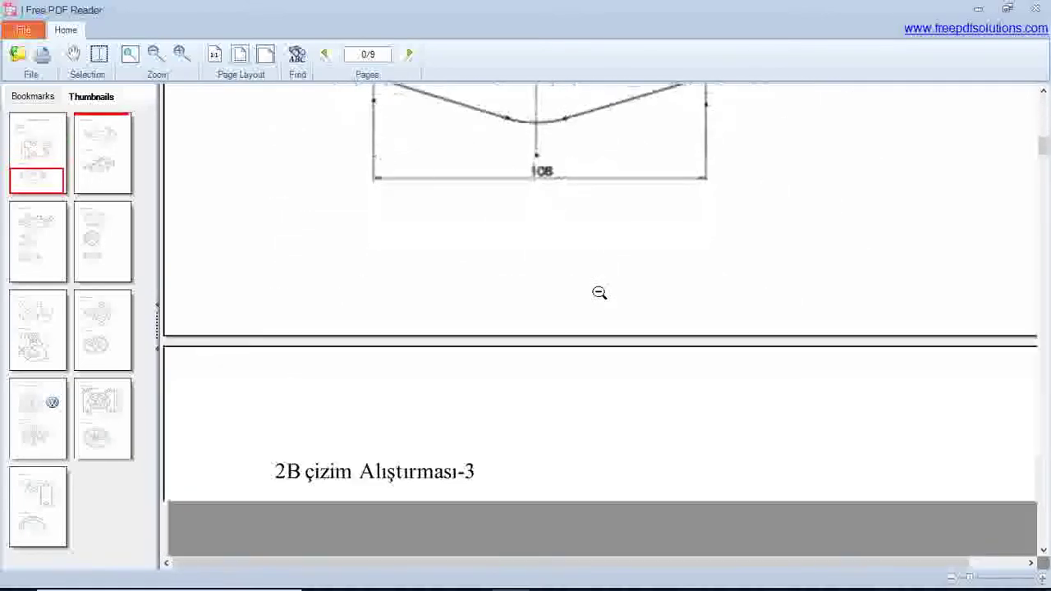
scroll(600, 292, up, 1)
scroll(600, 292, up, 3)
scroll(599, 292, up, 4)
scroll(599, 292, up, 2)
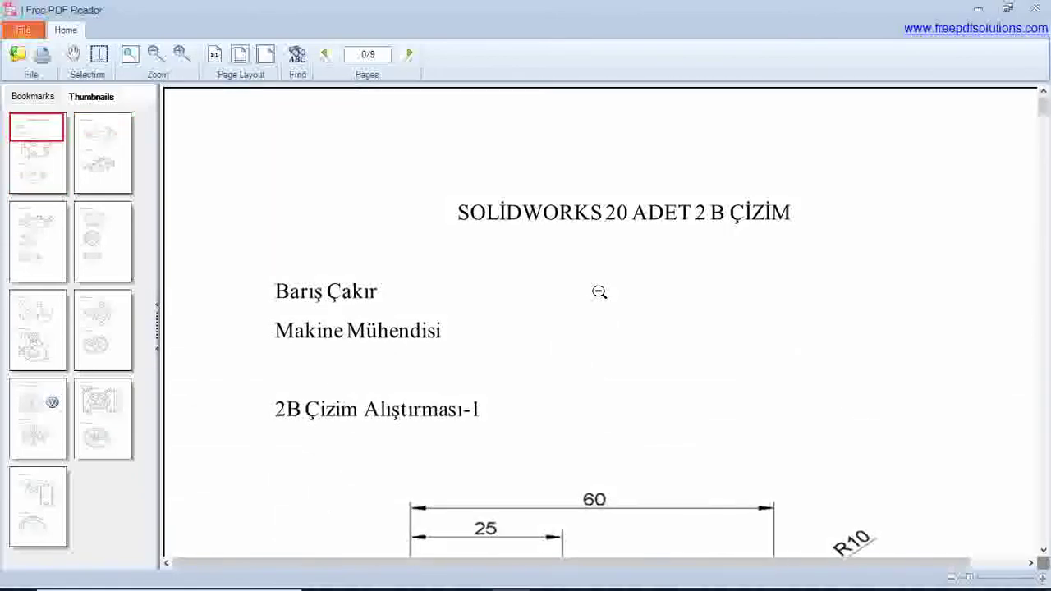
scroll(600, 292, down, 3)
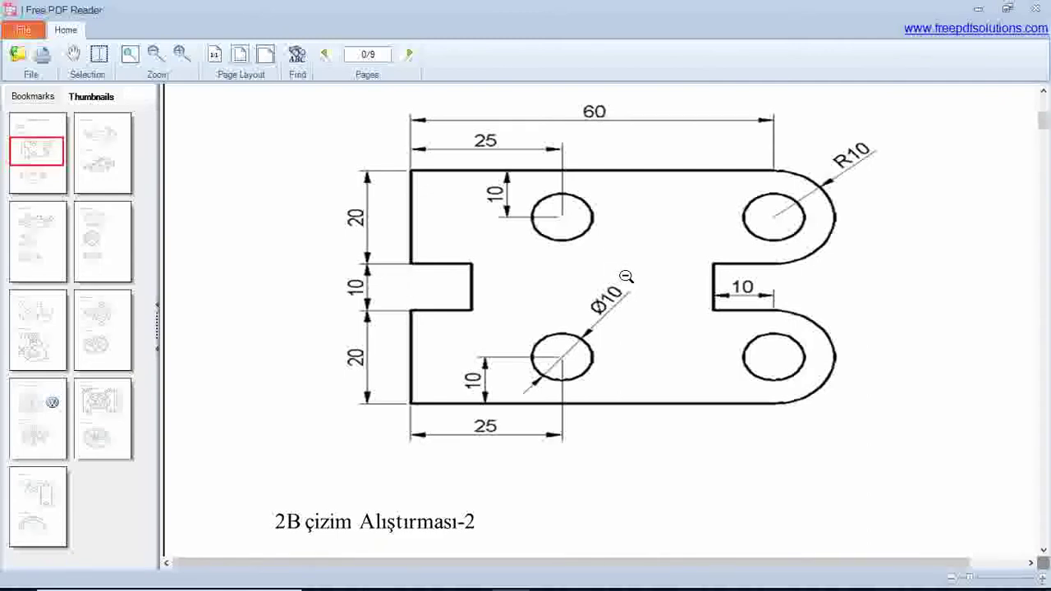
scroll(626, 277, up, 2)
scroll(625, 277, up, 2)
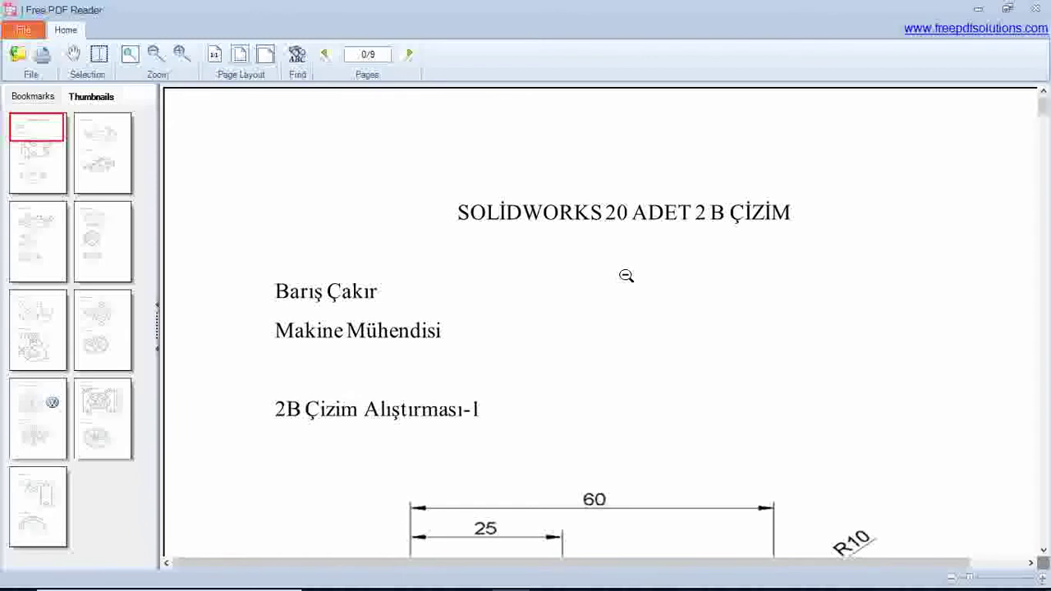
scroll(626, 275, down, 3)
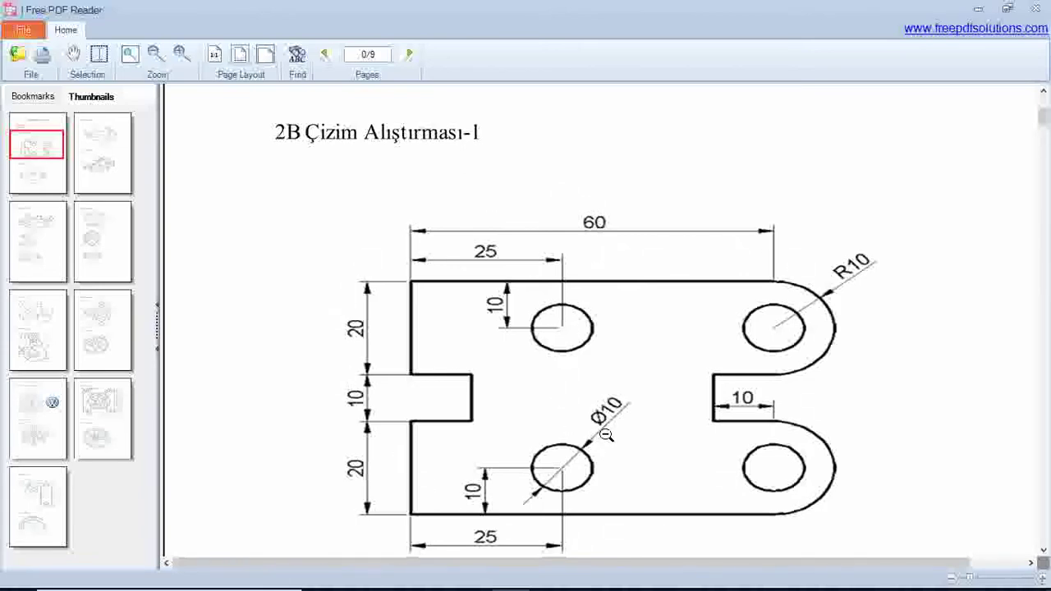
scroll(603, 342, up, 5)
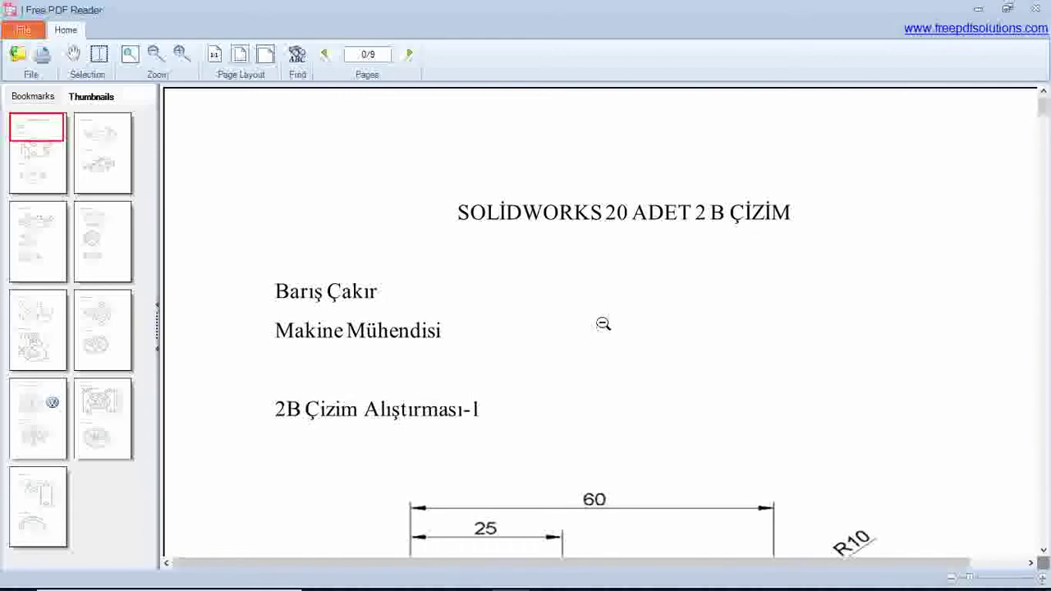
scroll(602, 324, down, 5)
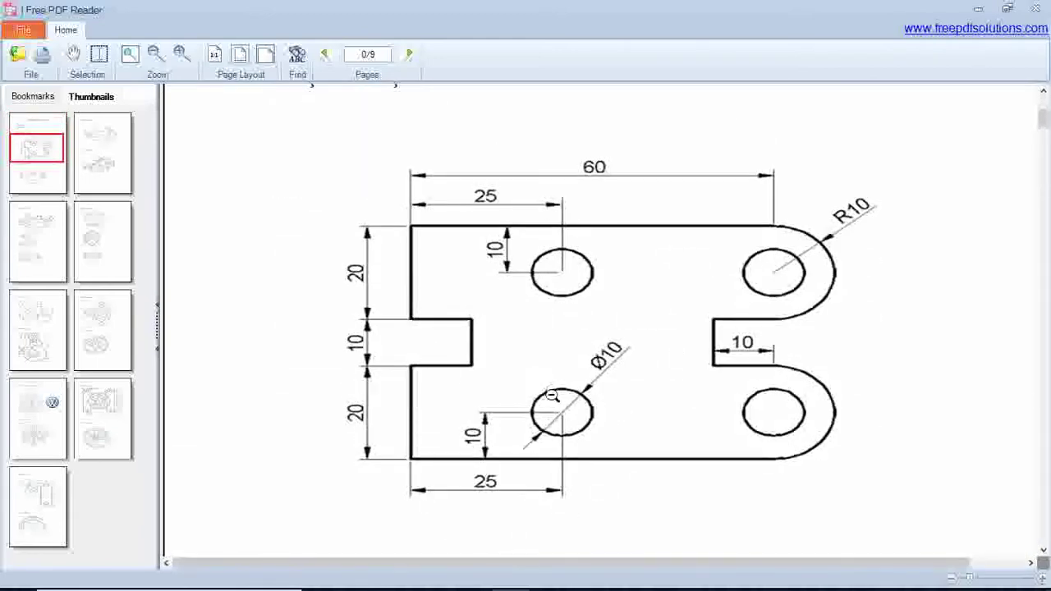
- In SOLIDWORKS, create a new part document (Parça10) from Dosya > Yeni
click(546, 575)
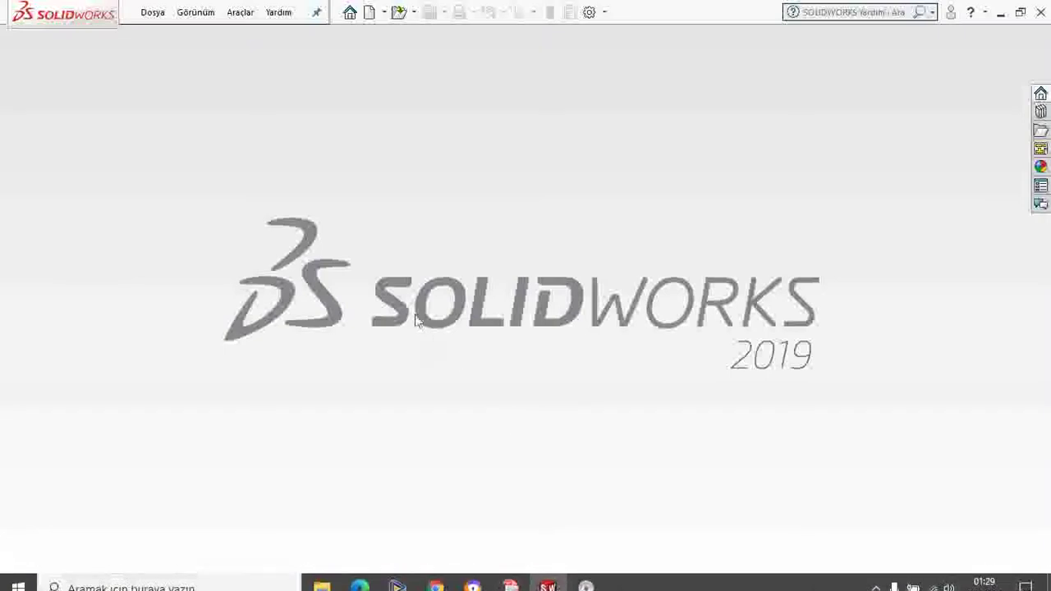
click(155, 16)
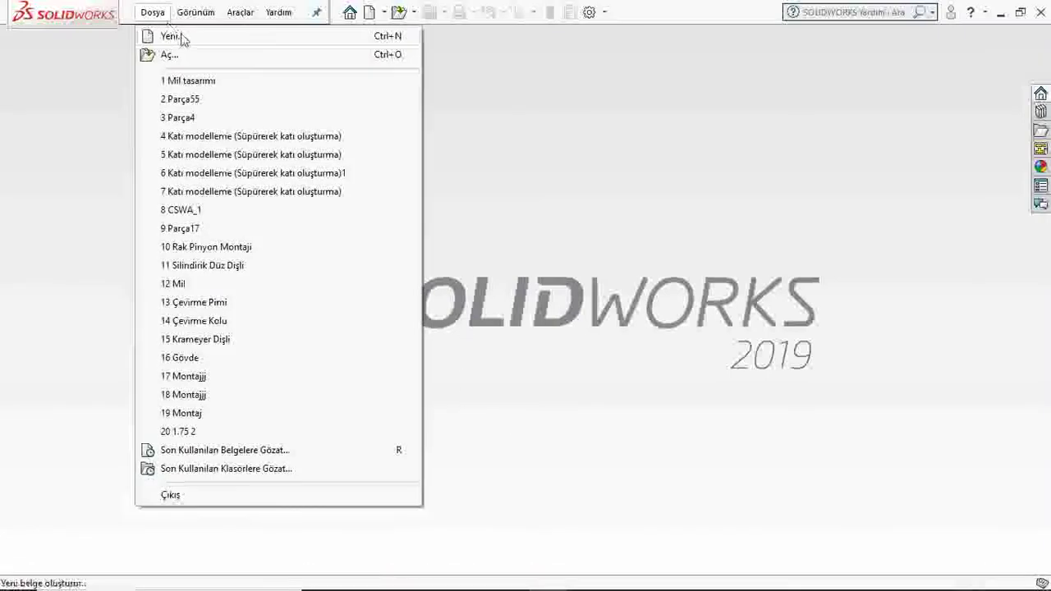
click(182, 37)
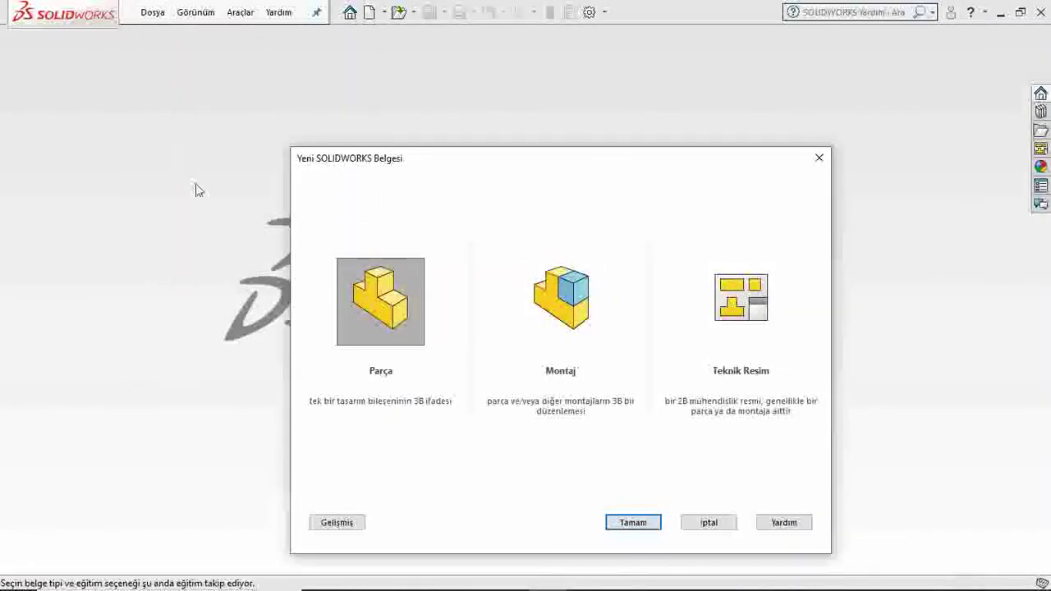
double_click(398, 293)
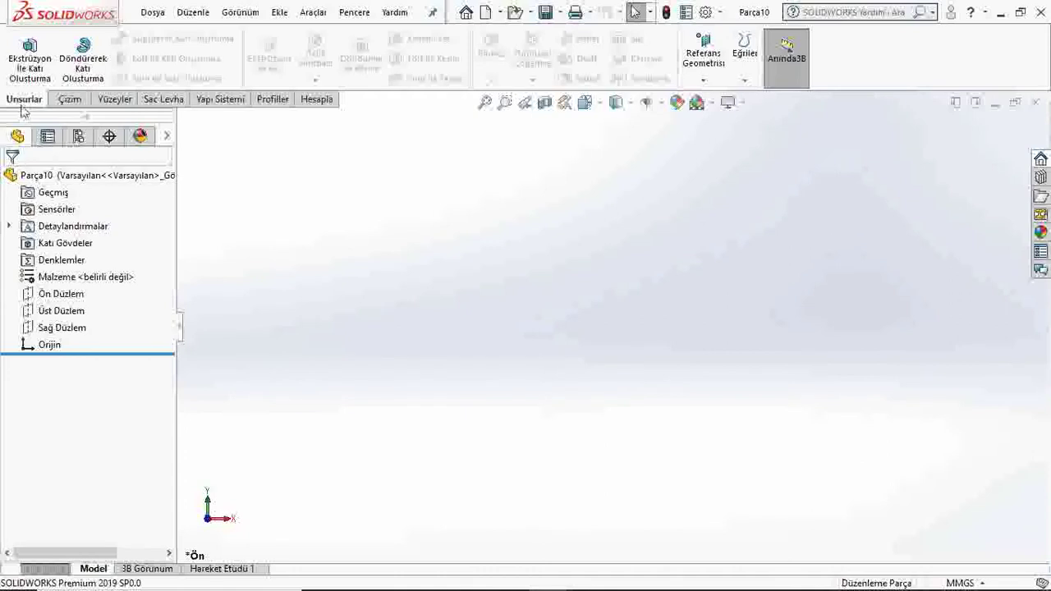
- Start a sketch on the Üst Düzlem plane, then exit it empty
click(69, 100)
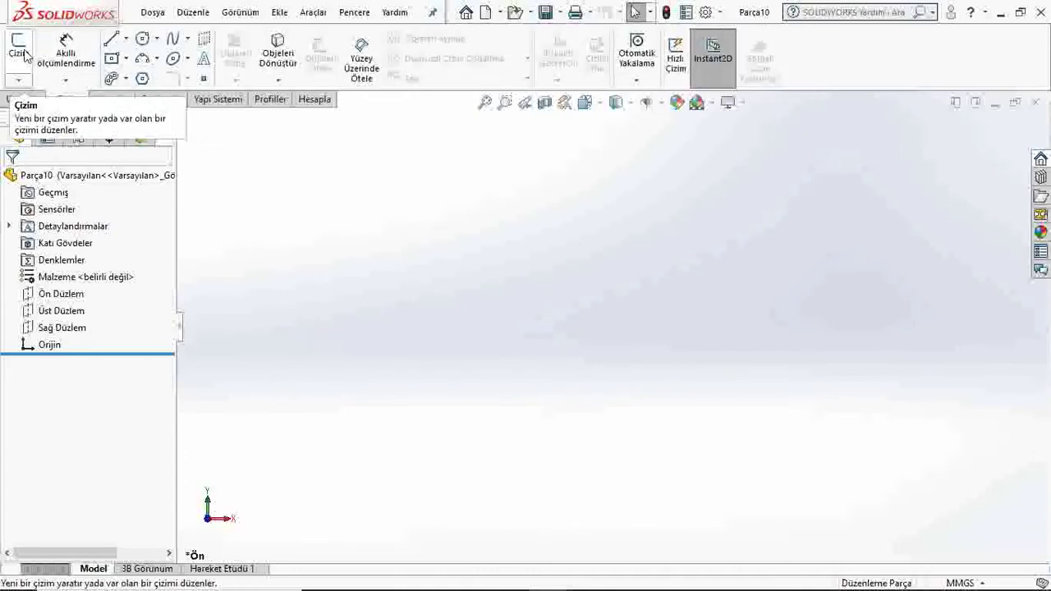
click(25, 55)
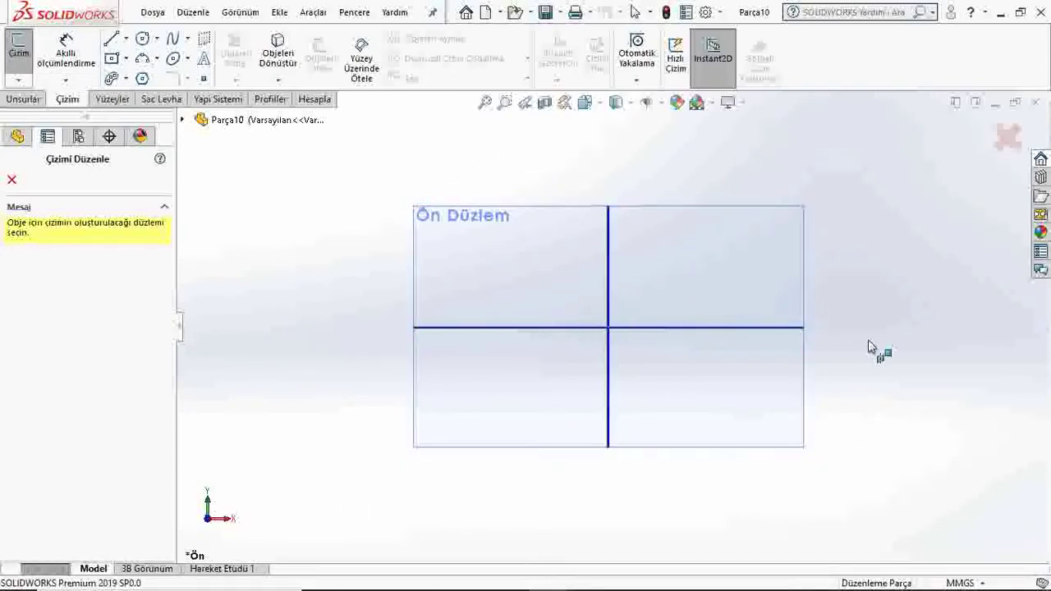
middle_drag(868, 347, 838, 396)
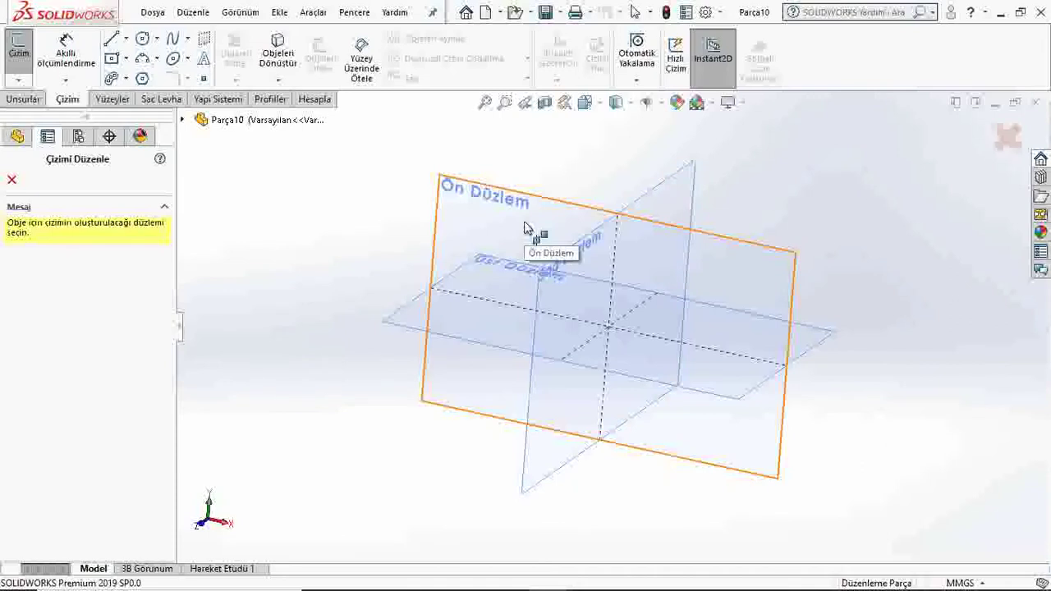
click(183, 120)
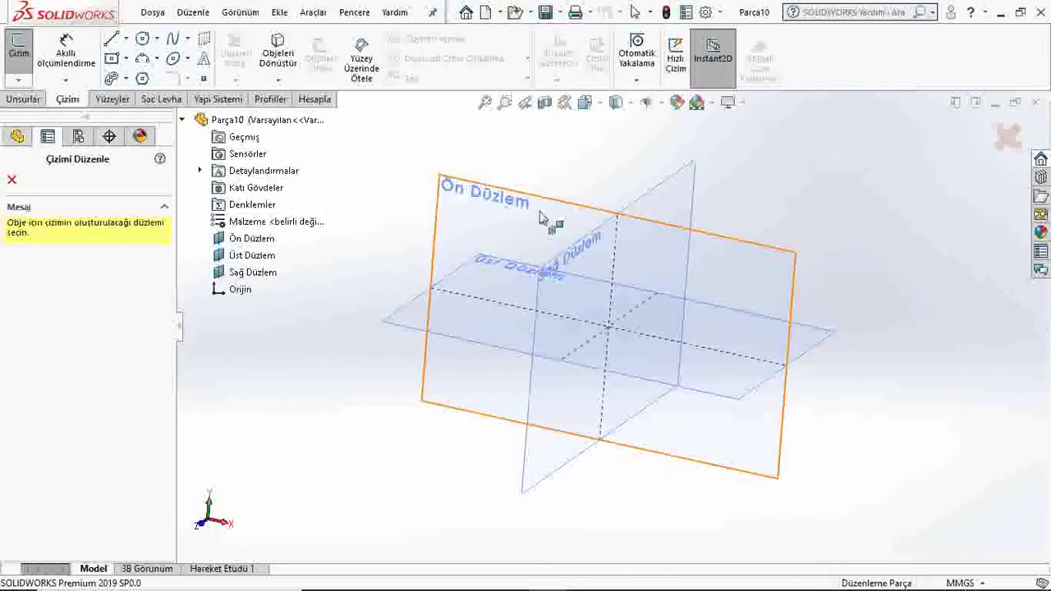
click(250, 257)
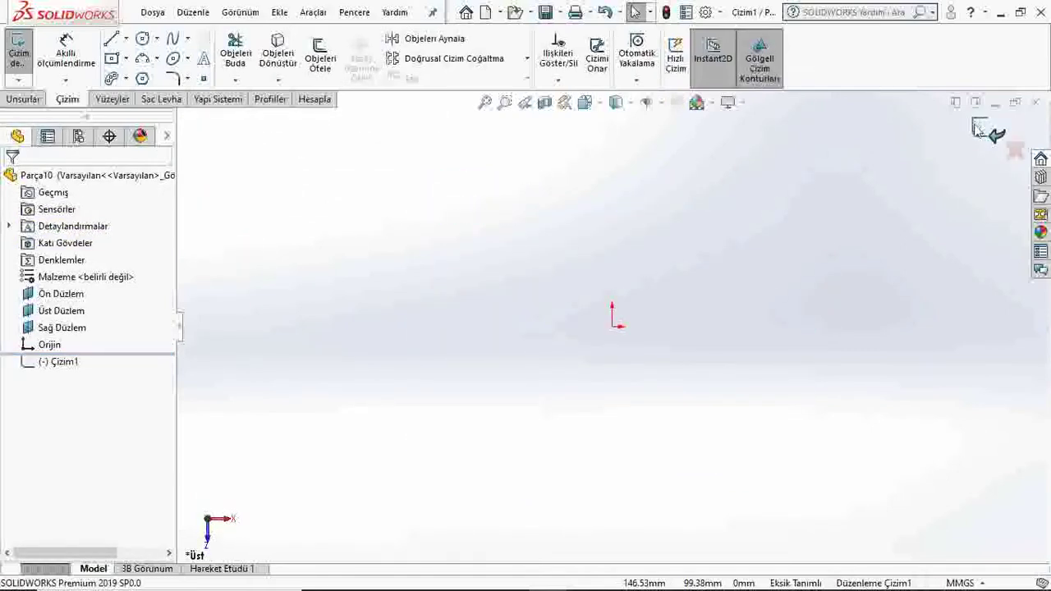
click(977, 133)
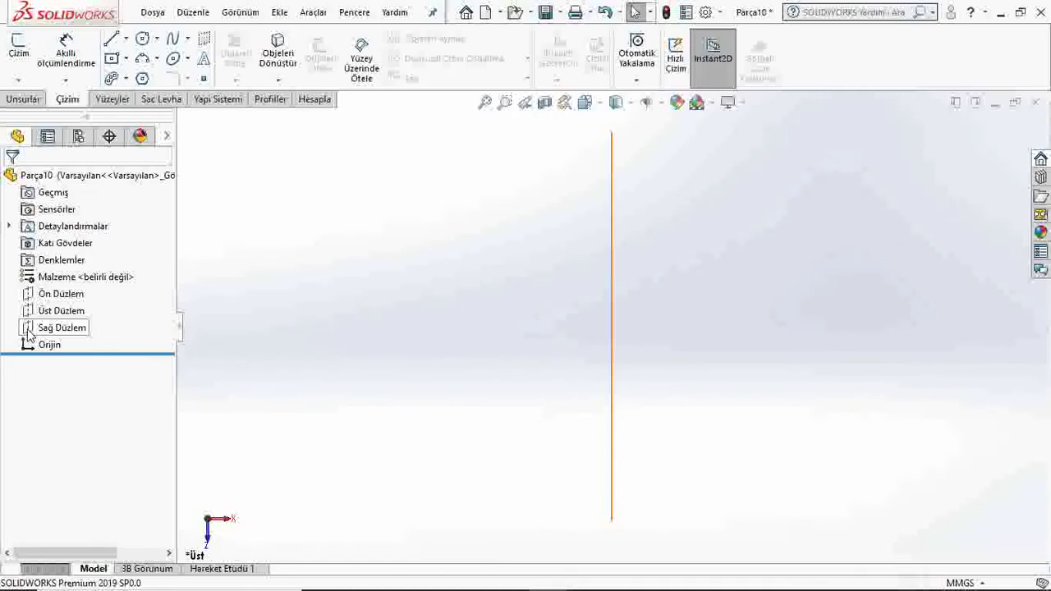
- Start a sketch on the Sağ Düzlem plane viewed face-on, then exit it empty
right_click(29, 330)
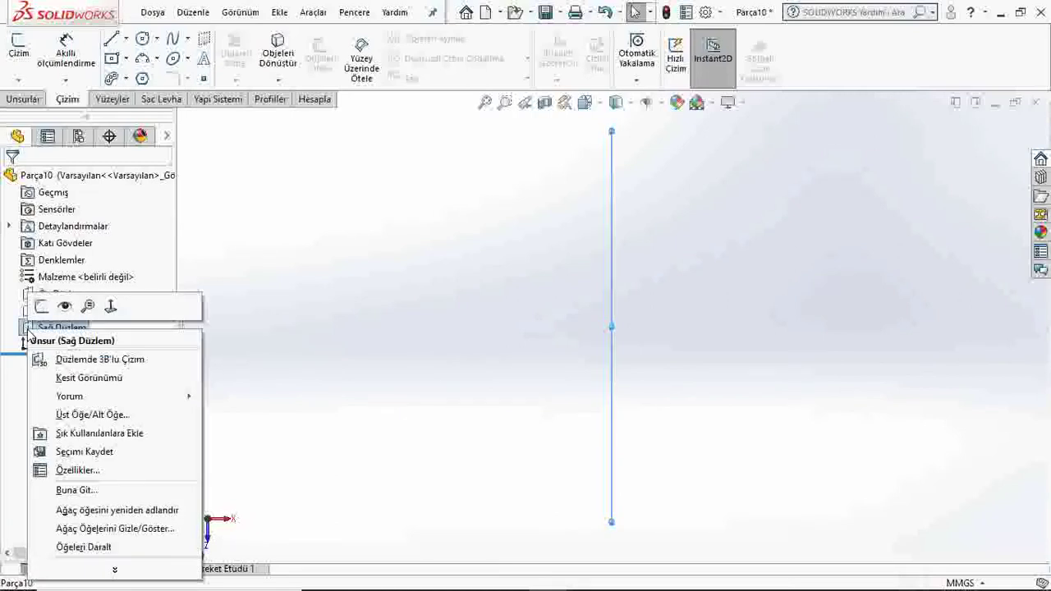
click(89, 328)
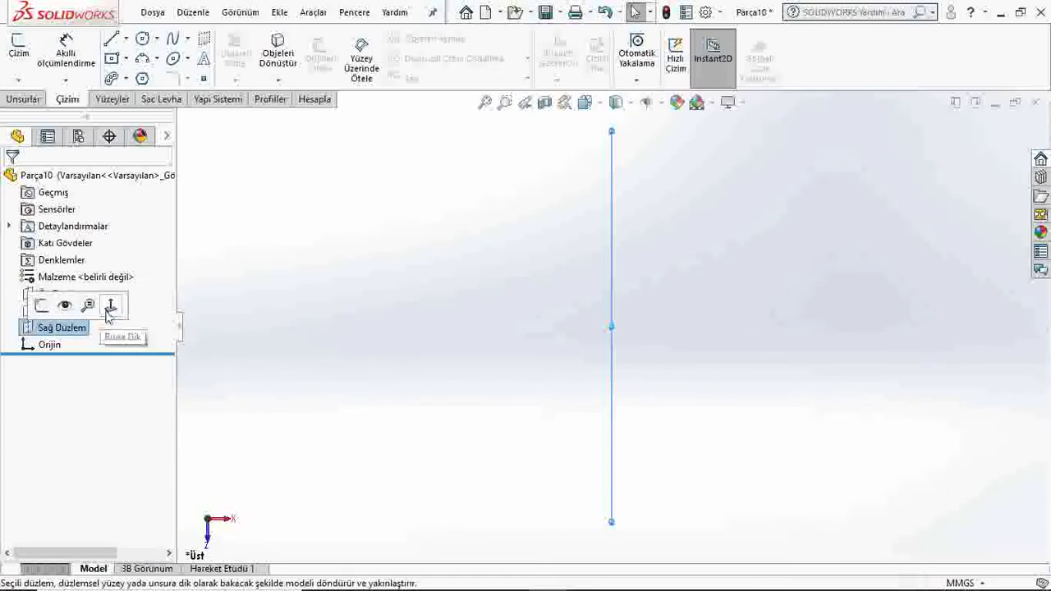
click(111, 305)
click(39, 307)
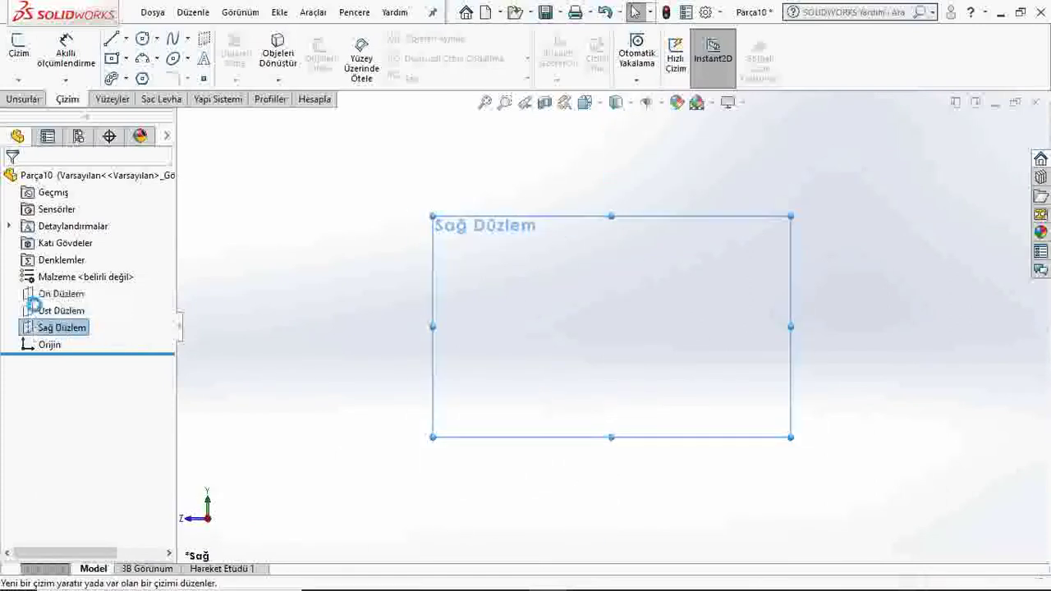
click(596, 169)
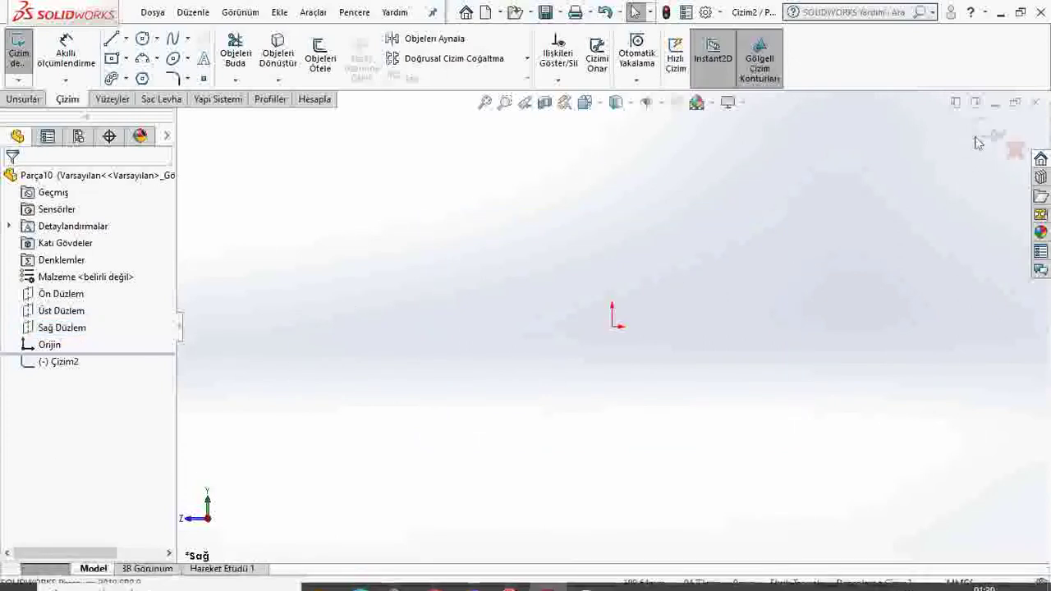
click(1015, 150)
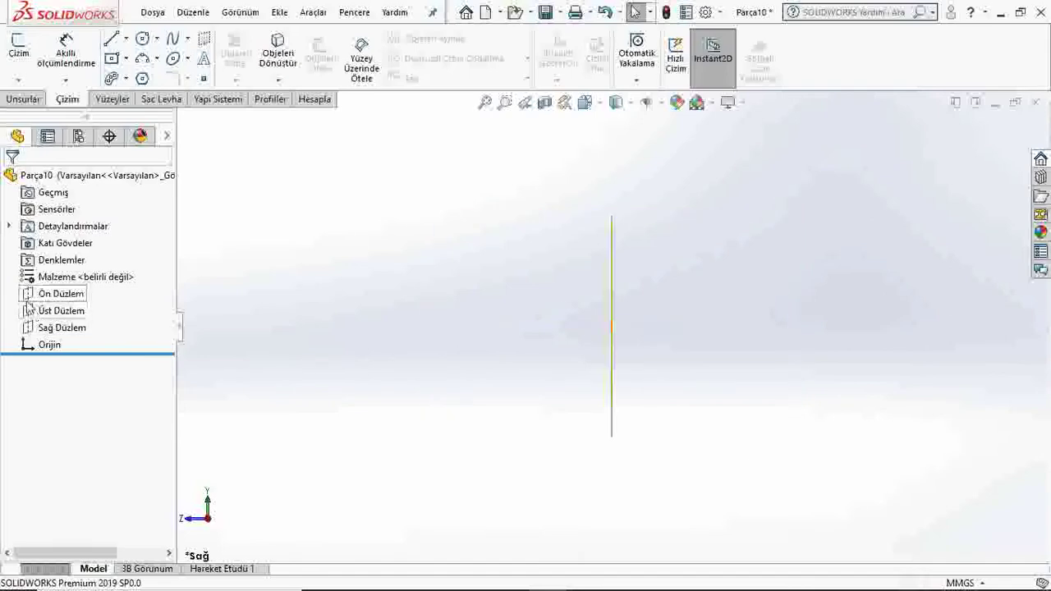
- Start a sketch on Ön Düzlem viewed Normal To, and bring up the PDF drawing
click(82, 294)
click(112, 272)
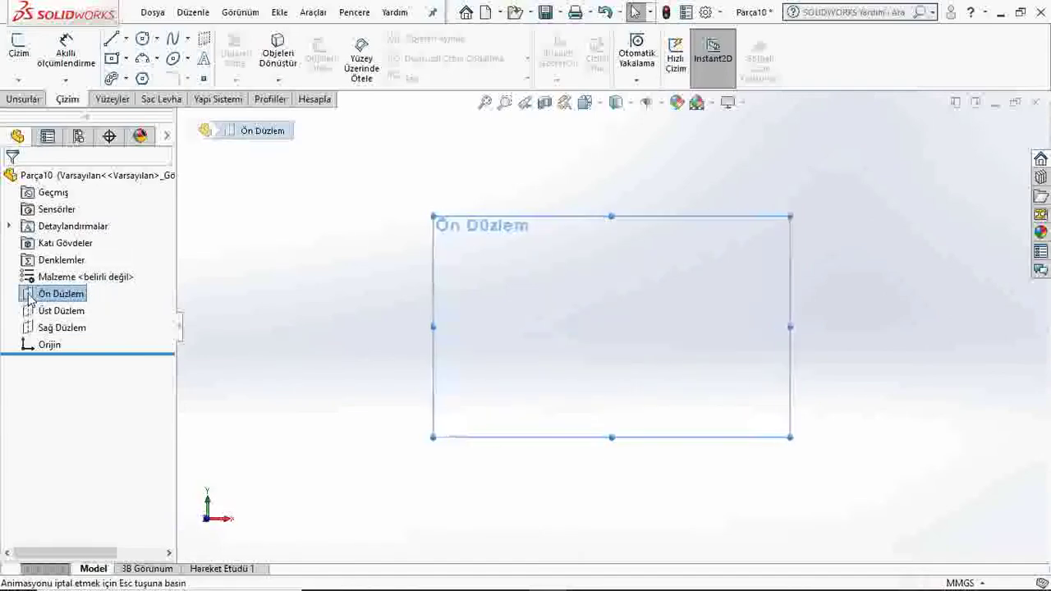
click(42, 272)
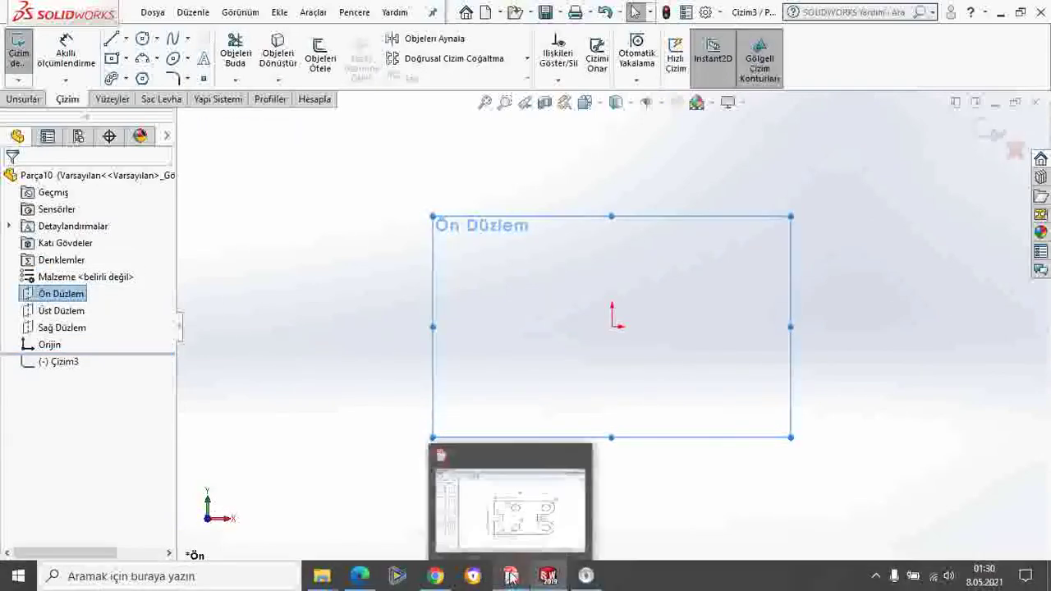
click(511, 583)
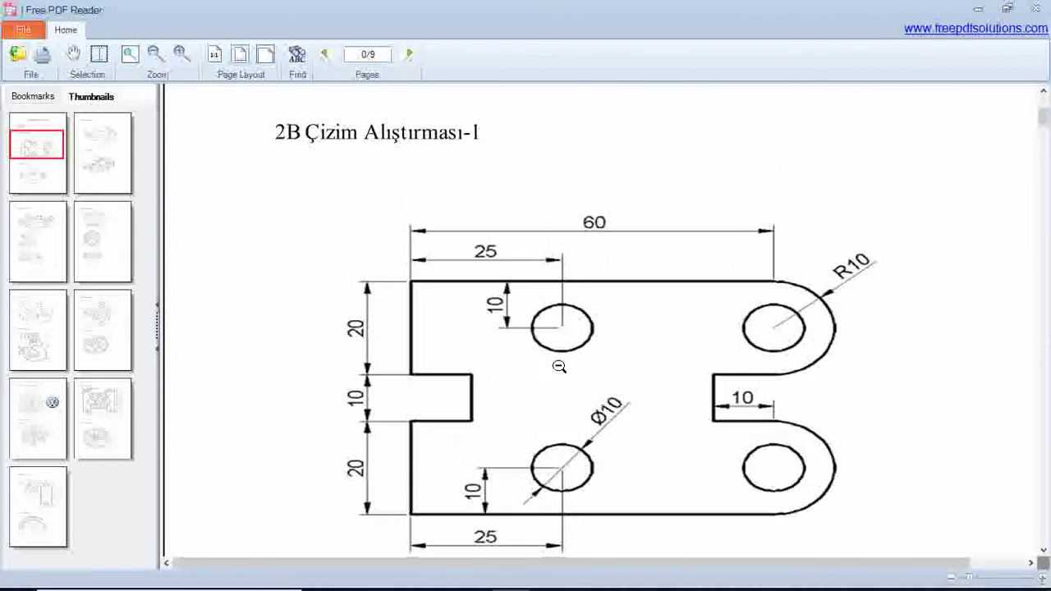
- Look over the exercise 1 plate drawing in the PDF, then return to SOLIDWORKS
scroll(561, 365, up, 1)
scroll(559, 420, down, 1)
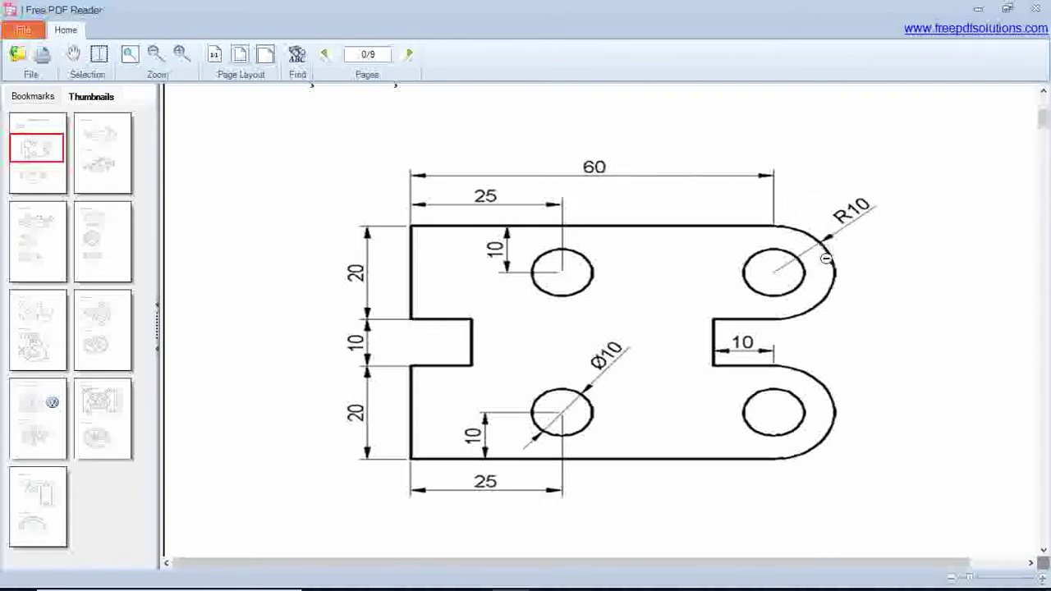
click(548, 574)
mouse_move(510, 575)
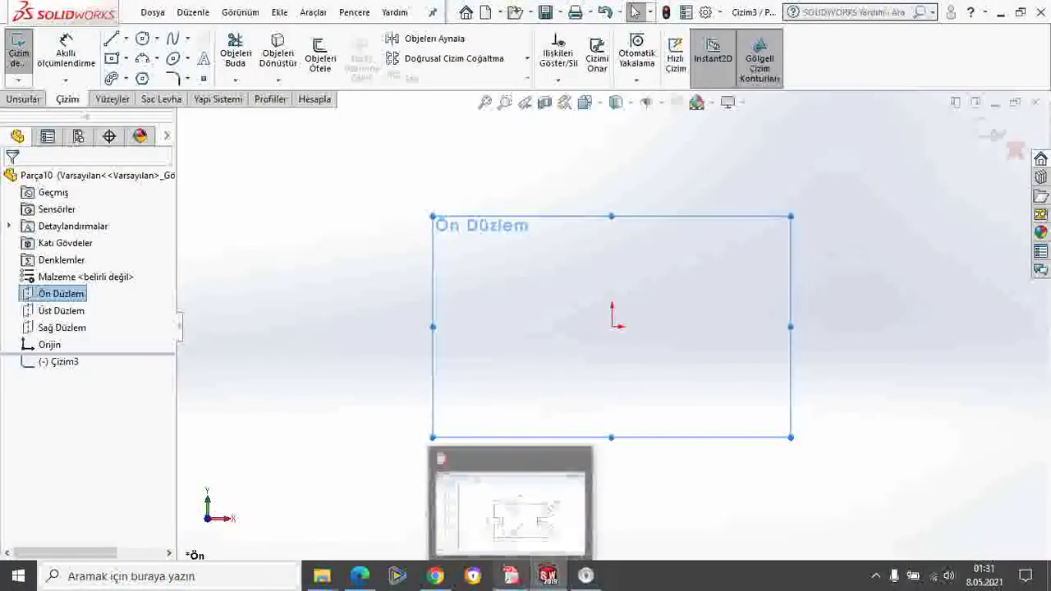
- Draw lines from the origin tracing the notched left edge and long top edge, checking the PDF
click(111, 38)
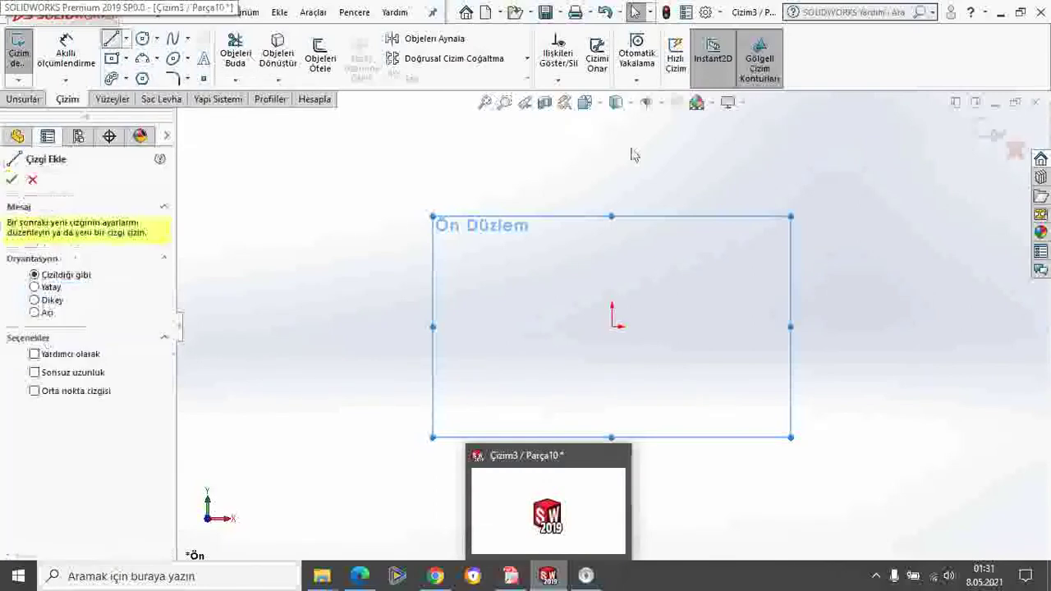
click(617, 326)
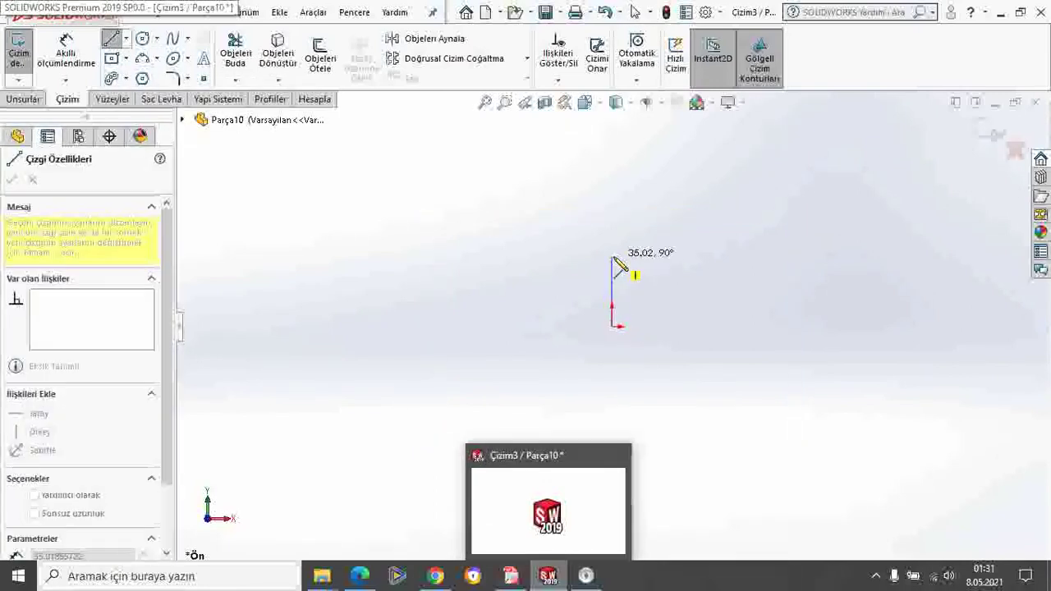
click(612, 261)
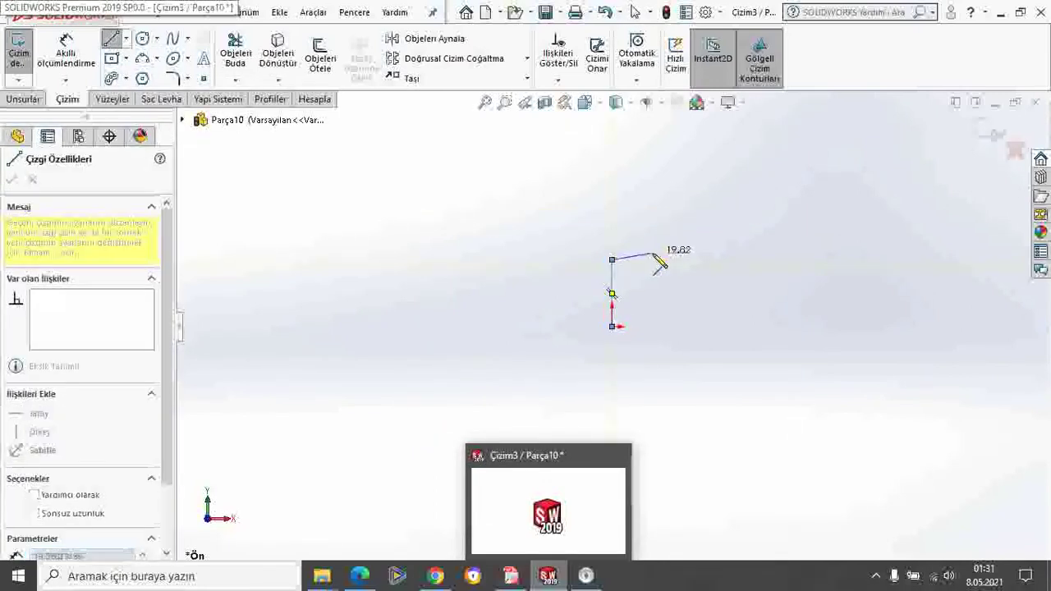
click(655, 261)
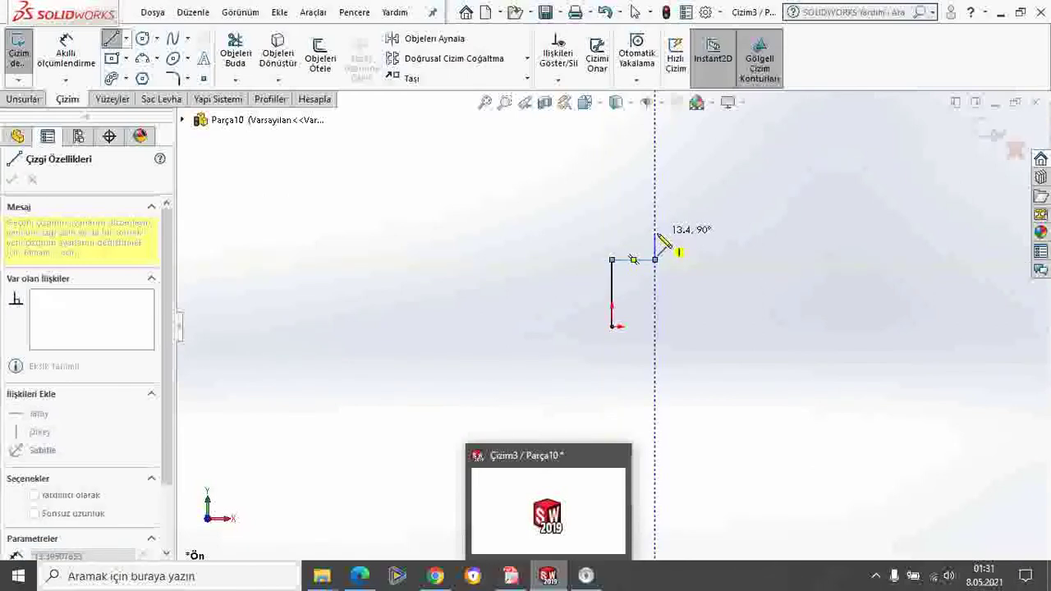
click(654, 234)
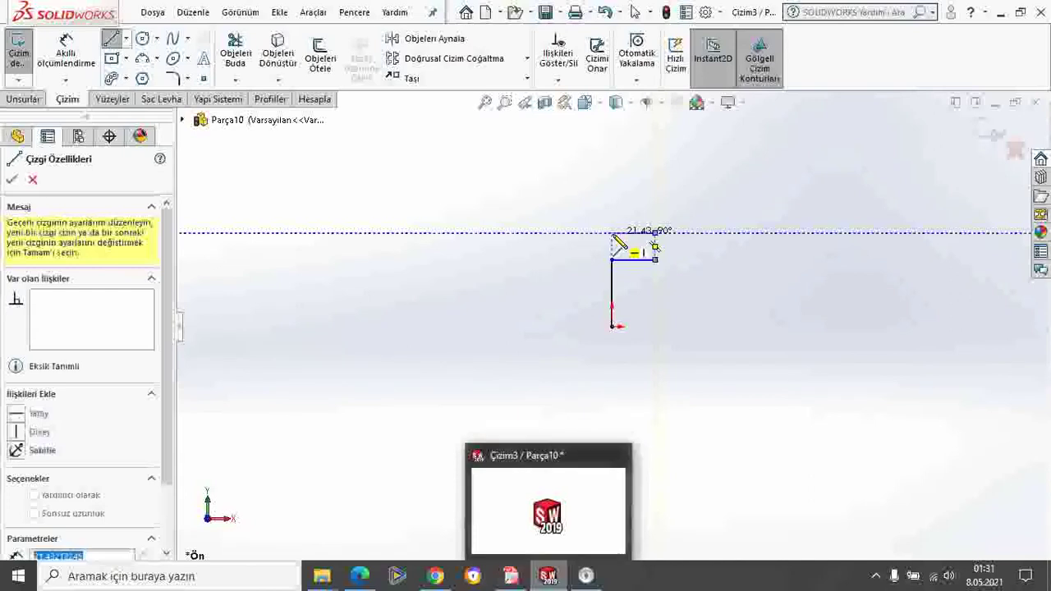
click(612, 233)
click(611, 145)
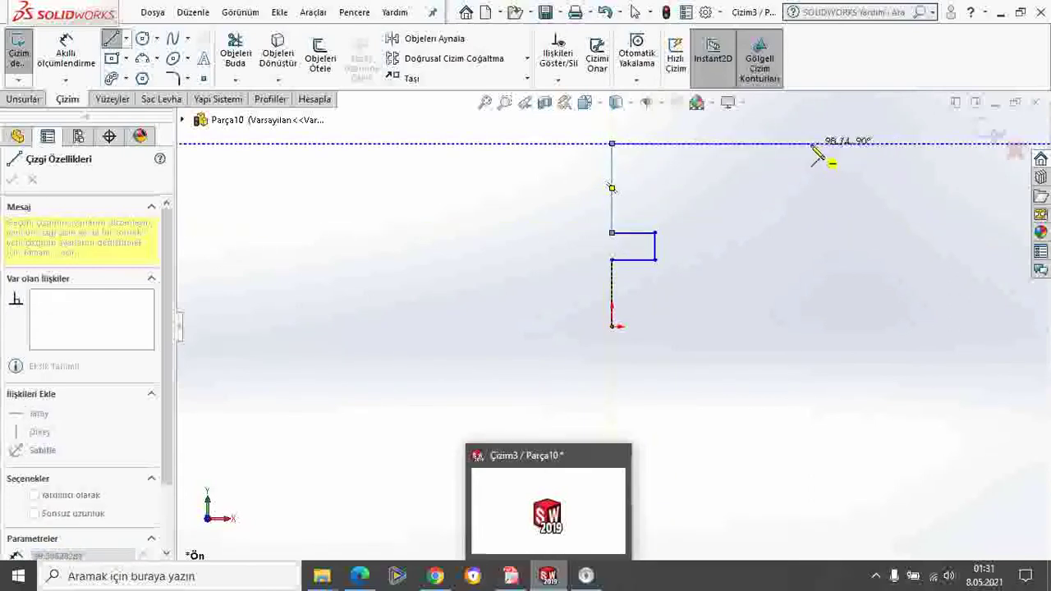
click(811, 145)
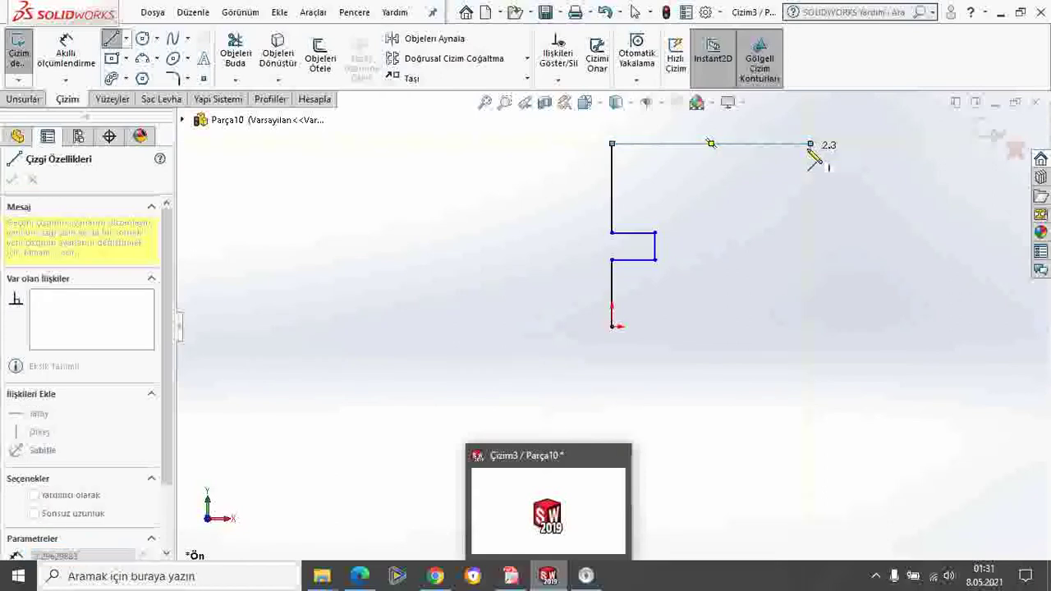
key(alt+Tab)
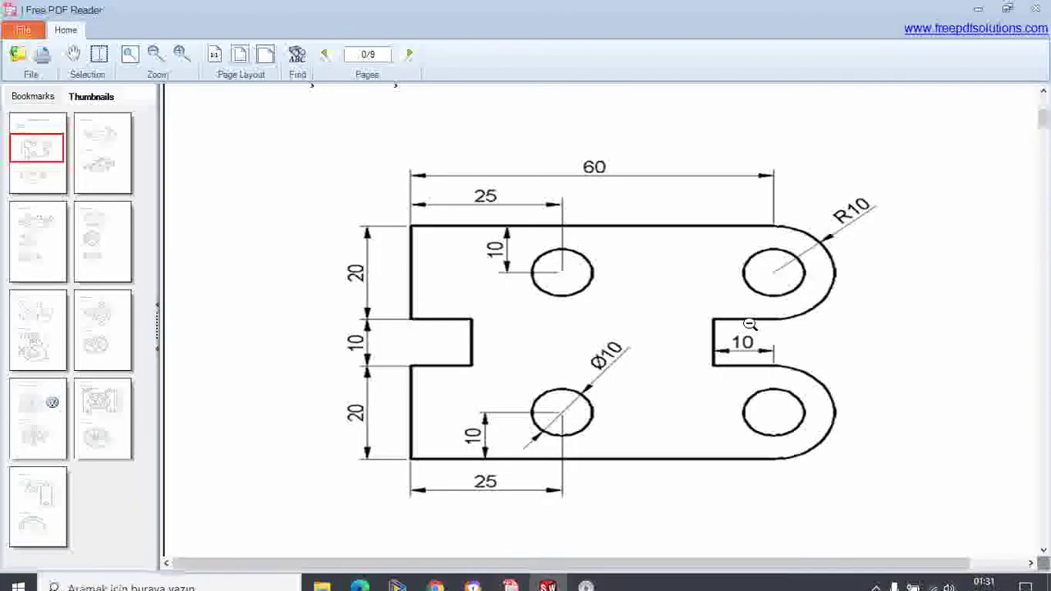
click(547, 575)
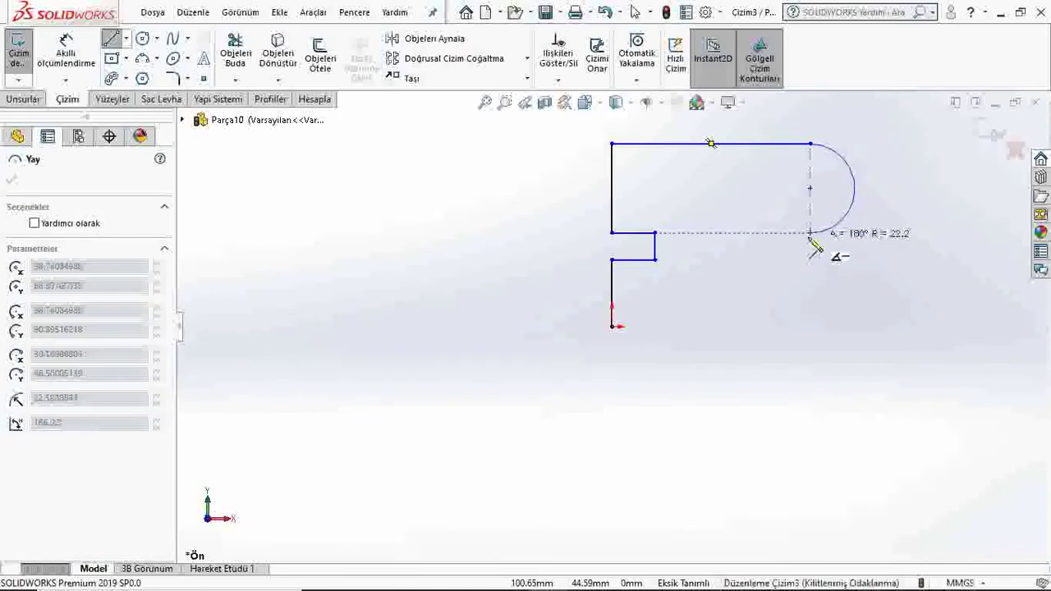
- Add the upper rounded end, right notch lines, lower tangent arc and bottom line back to the origin
key(Escape)
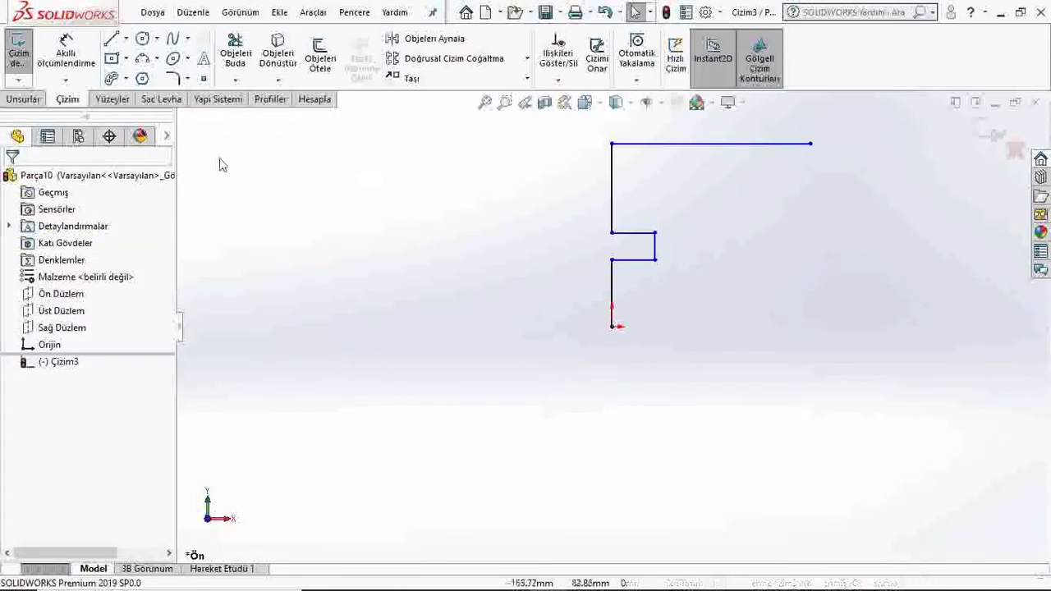
click(111, 38)
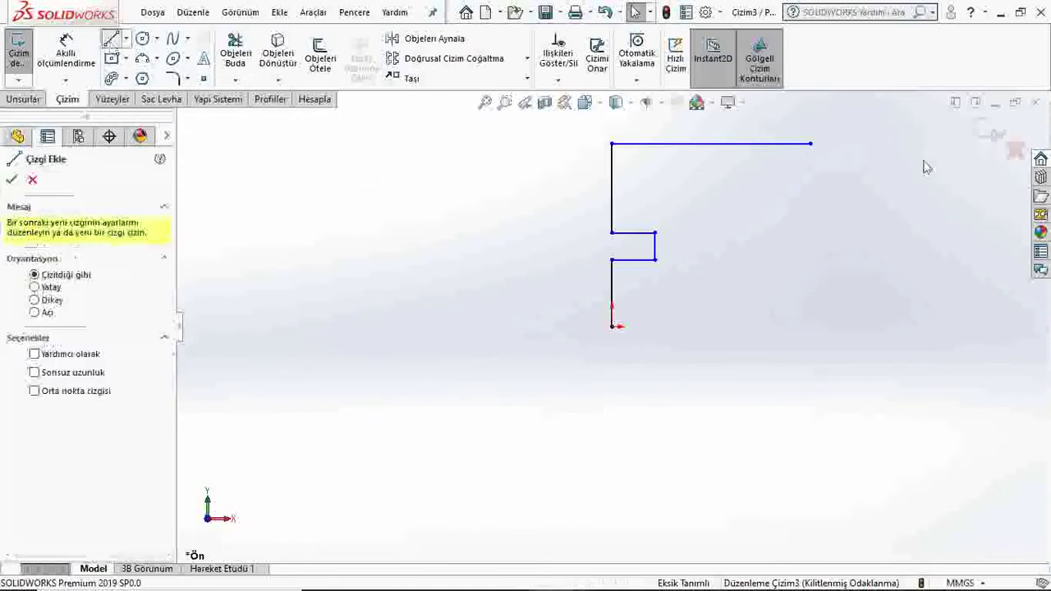
click(811, 145)
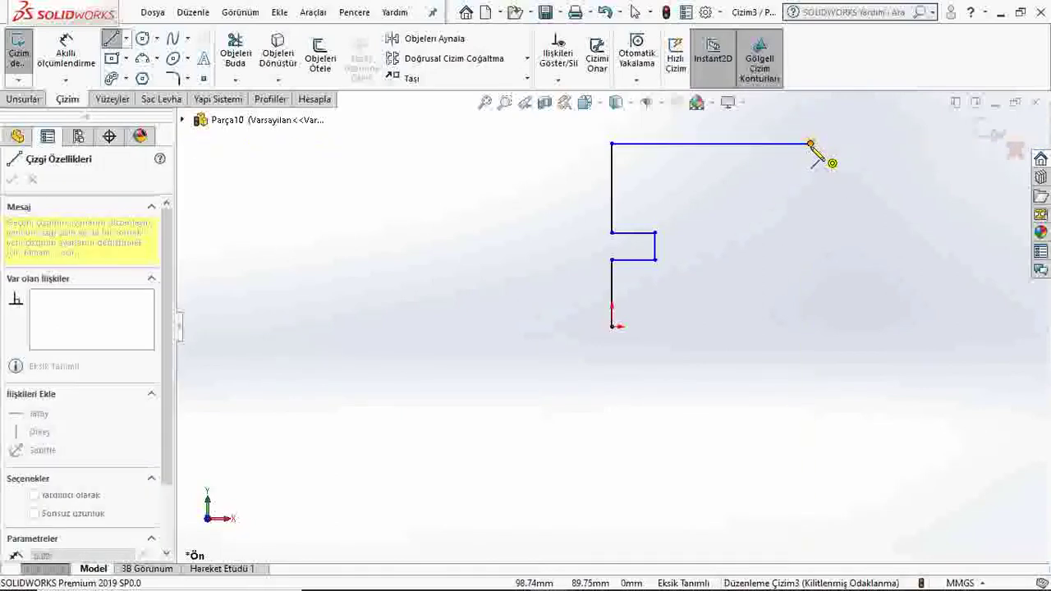
click(810, 232)
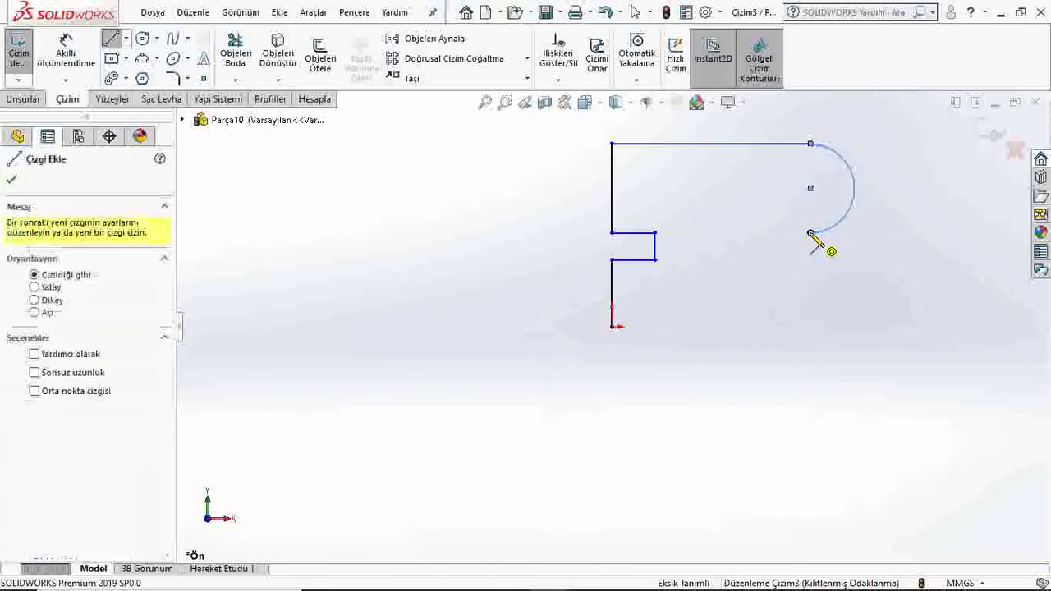
click(778, 232)
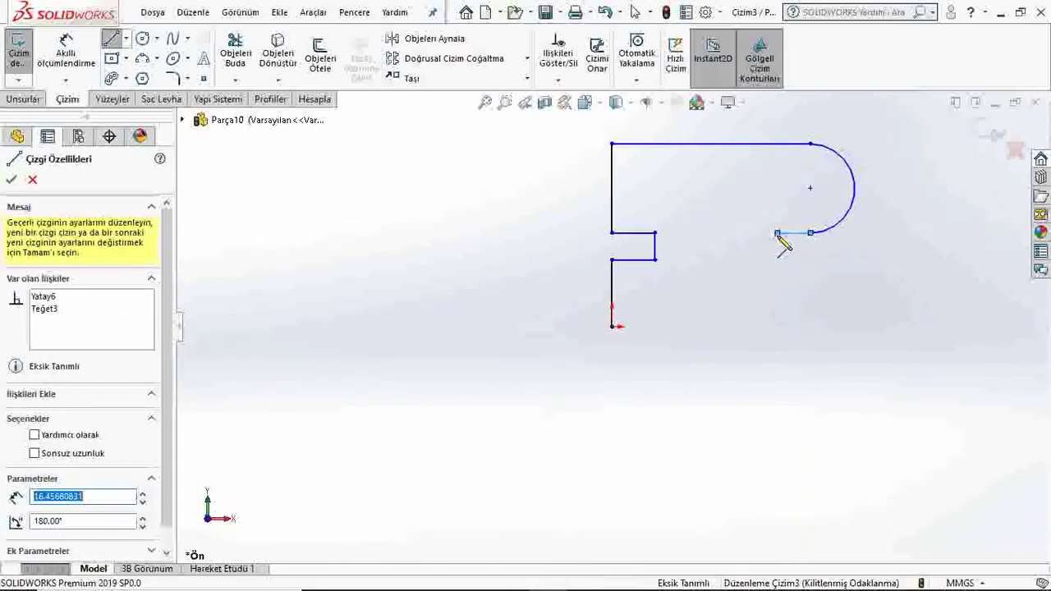
click(778, 260)
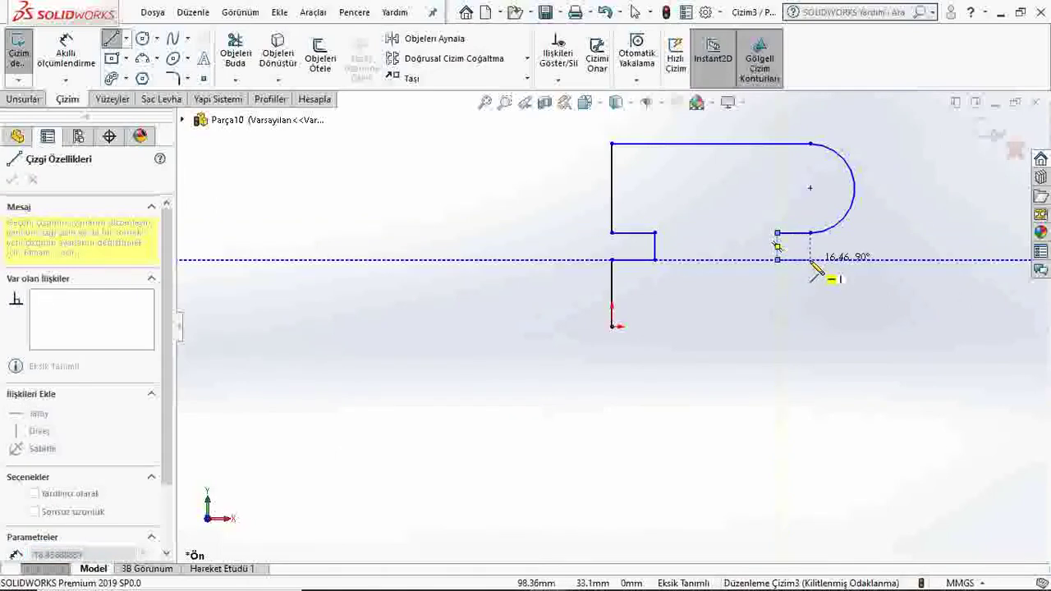
click(811, 261)
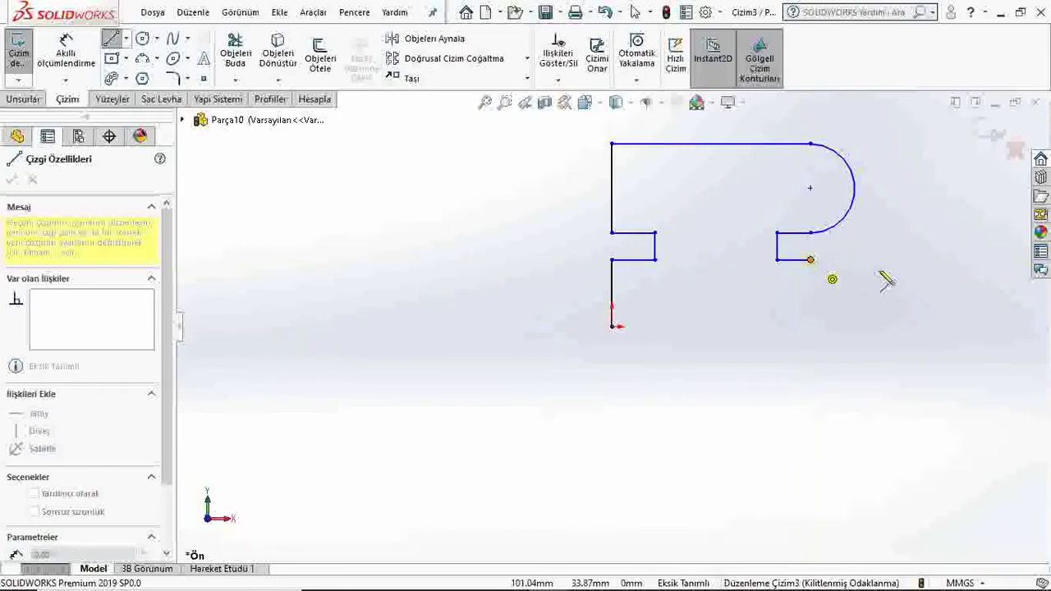
key(a)
click(810, 326)
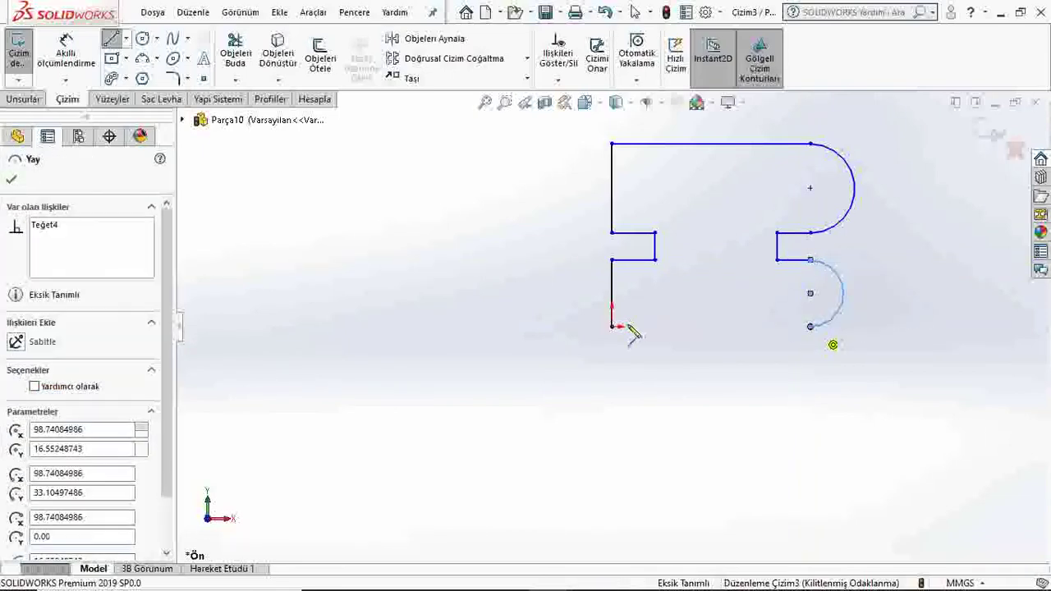
click(612, 326)
key(Escape)
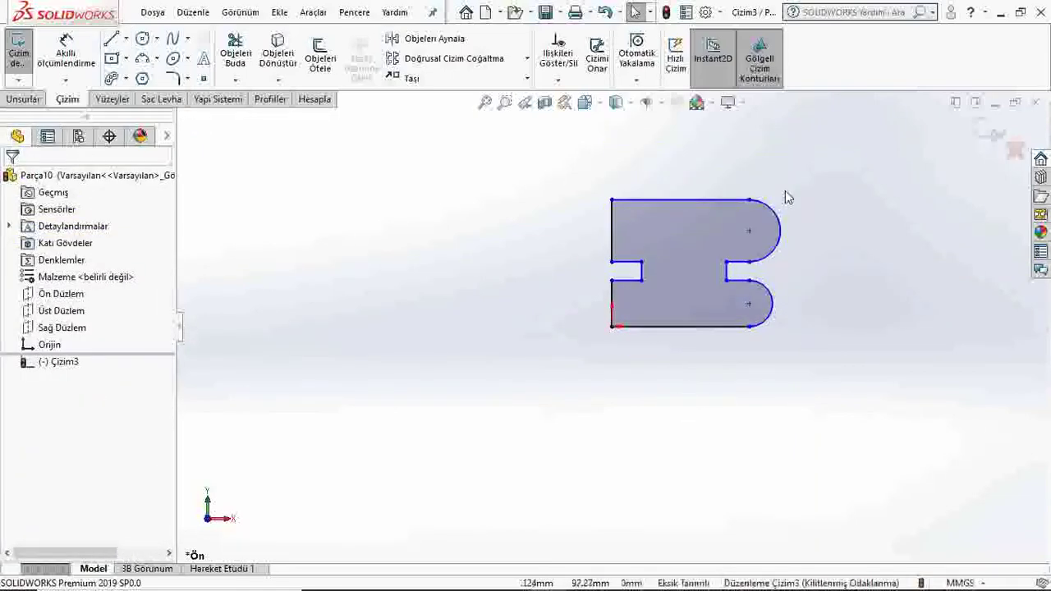
- Fit the sketch and dimension the lower left edge to 20 mm
key(f)
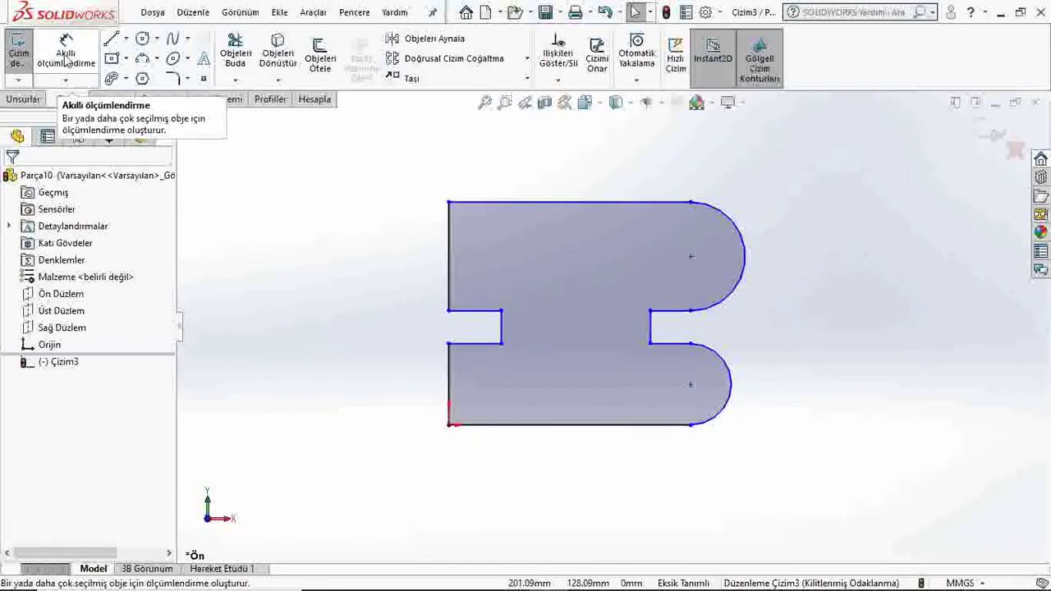
click(65, 50)
click(450, 386)
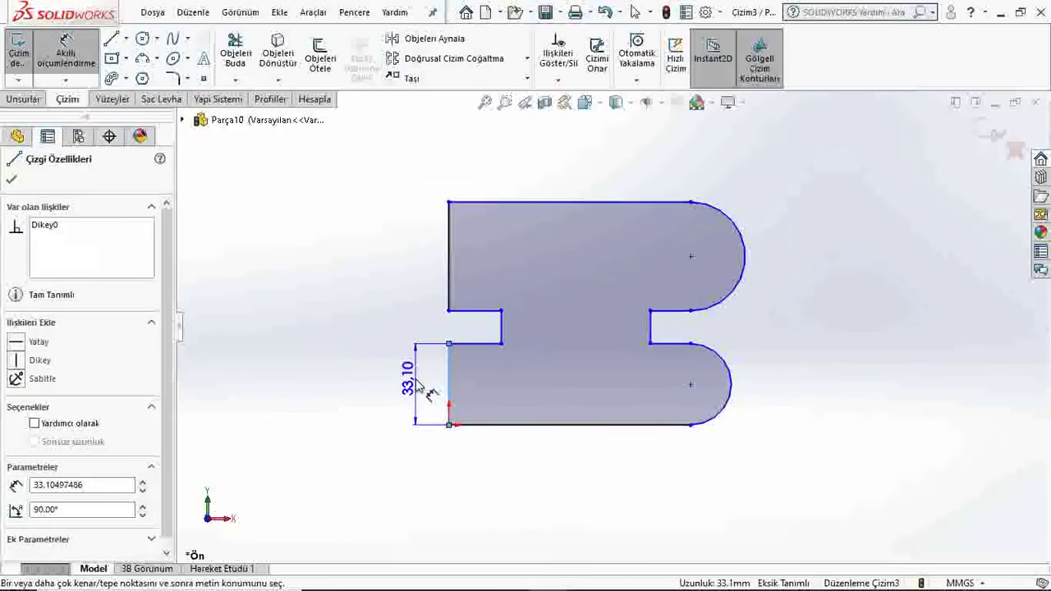
click(417, 386)
text(20)
key(Return)
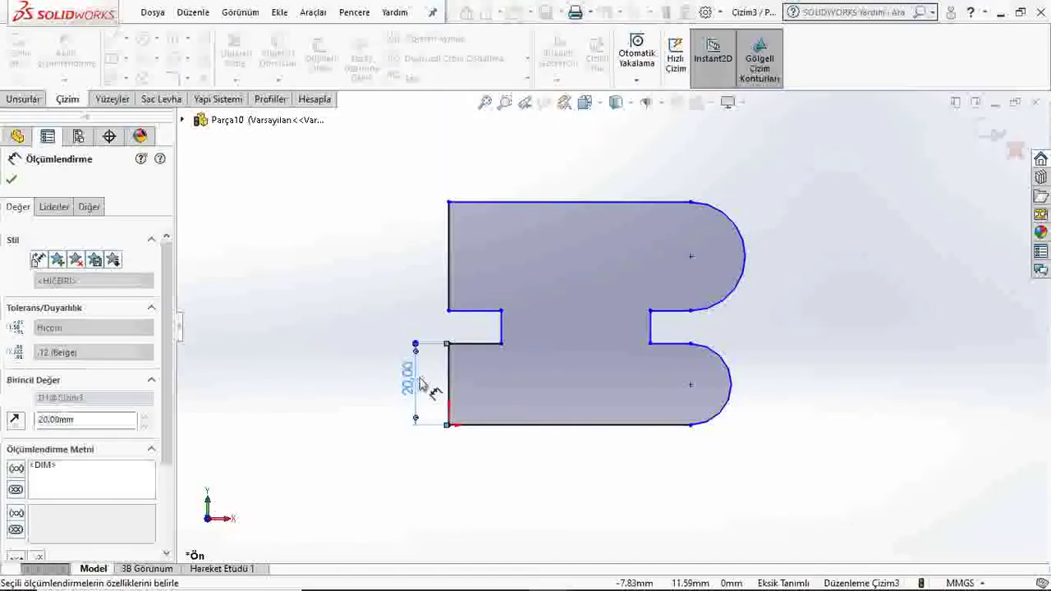
key(Escape)
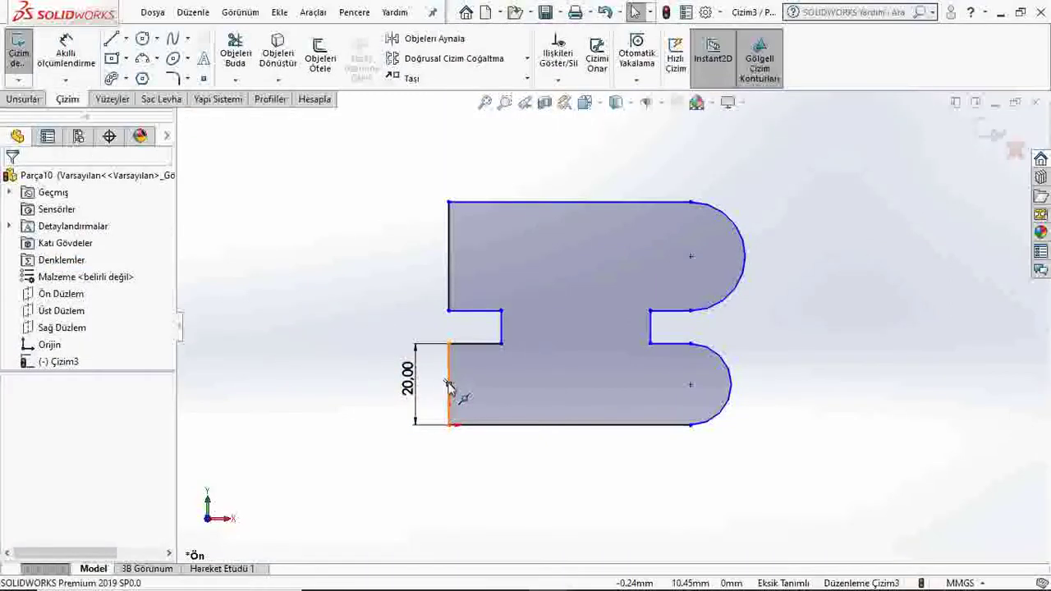
- Make the upper left edge equal in length to the lower left edge
click(449, 386)
ctrl+click(451, 290)
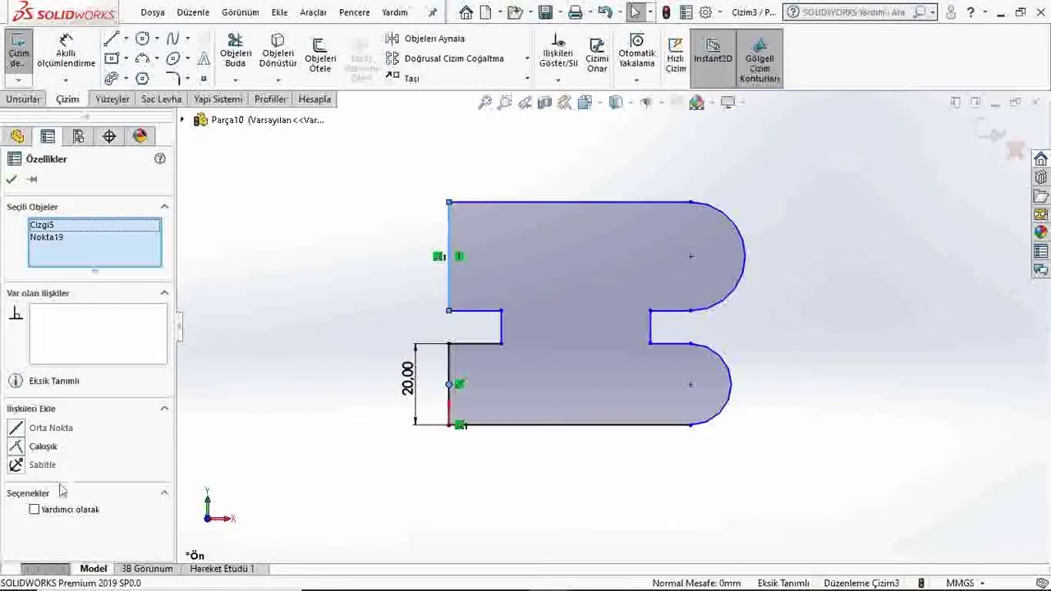
key(Escape)
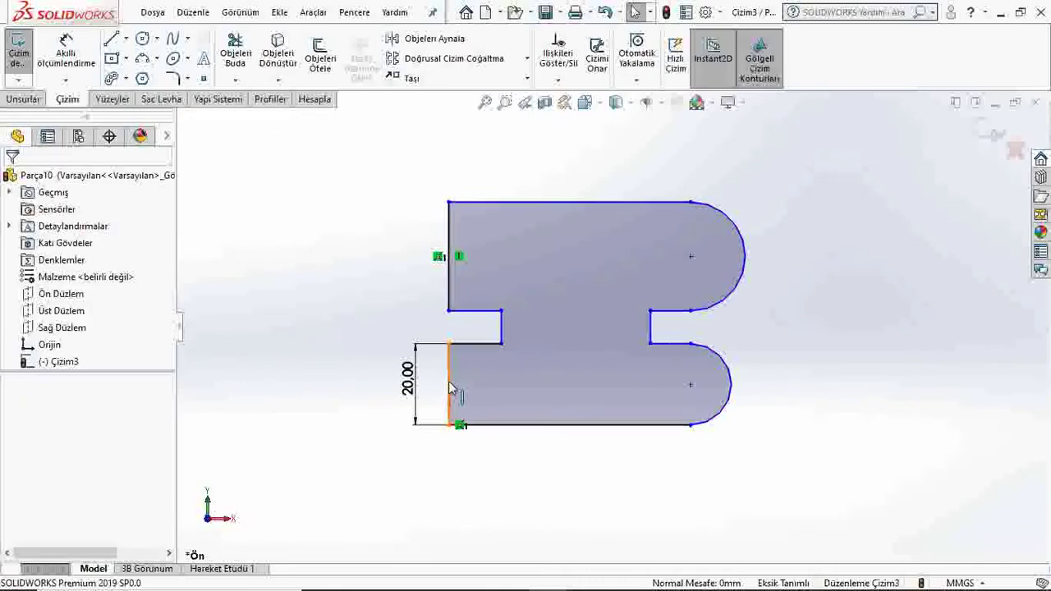
click(451, 322)
ctrl+click(451, 291)
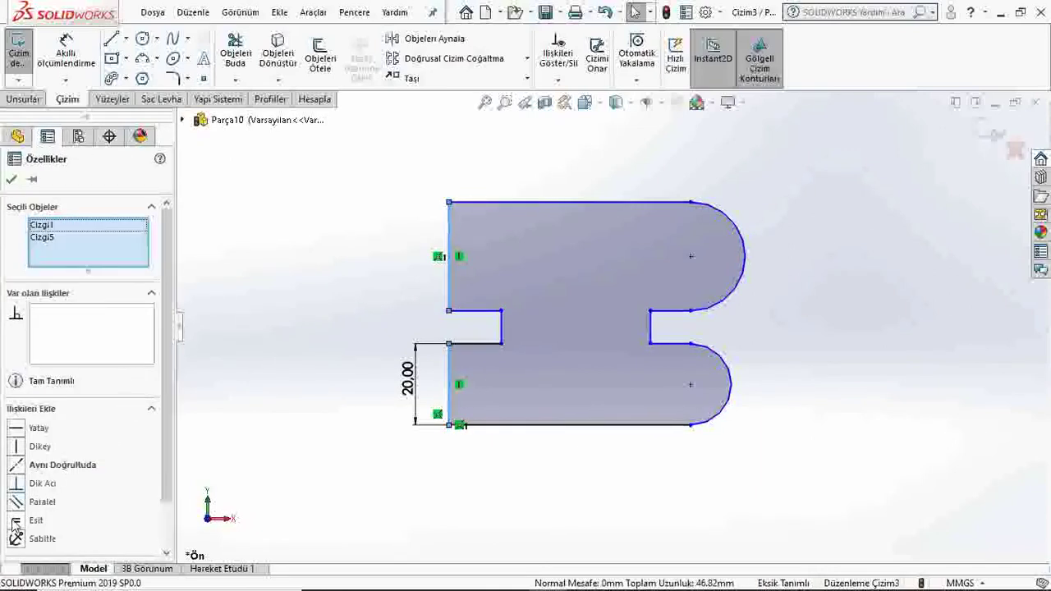
click(15, 525)
click(11, 181)
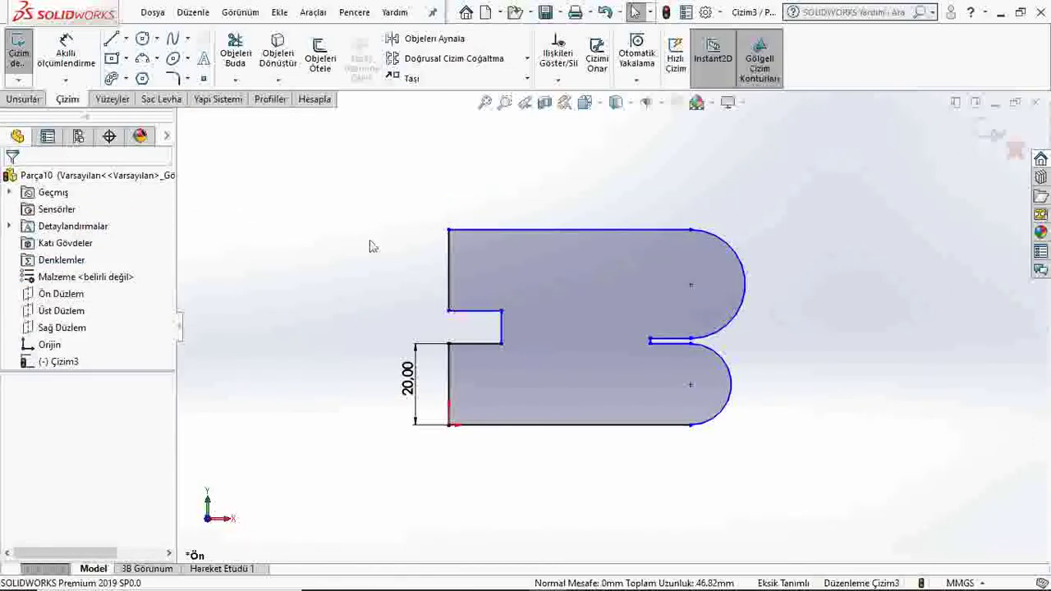
click(65, 53)
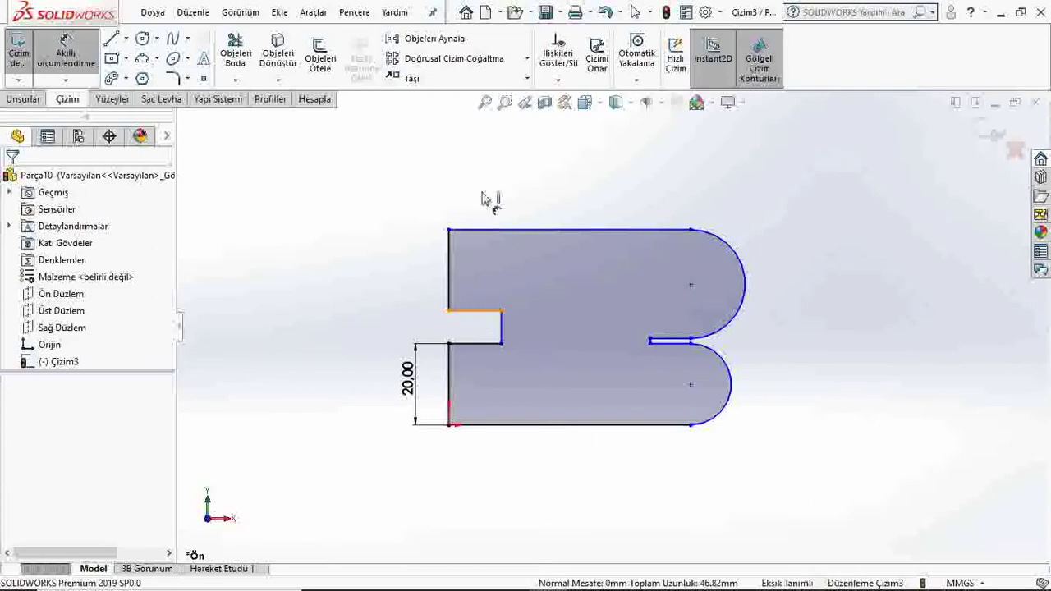
- Dimension the left notch's top edge and inner side each to 10 mm
click(475, 310)
click(487, 200)
key(Return)
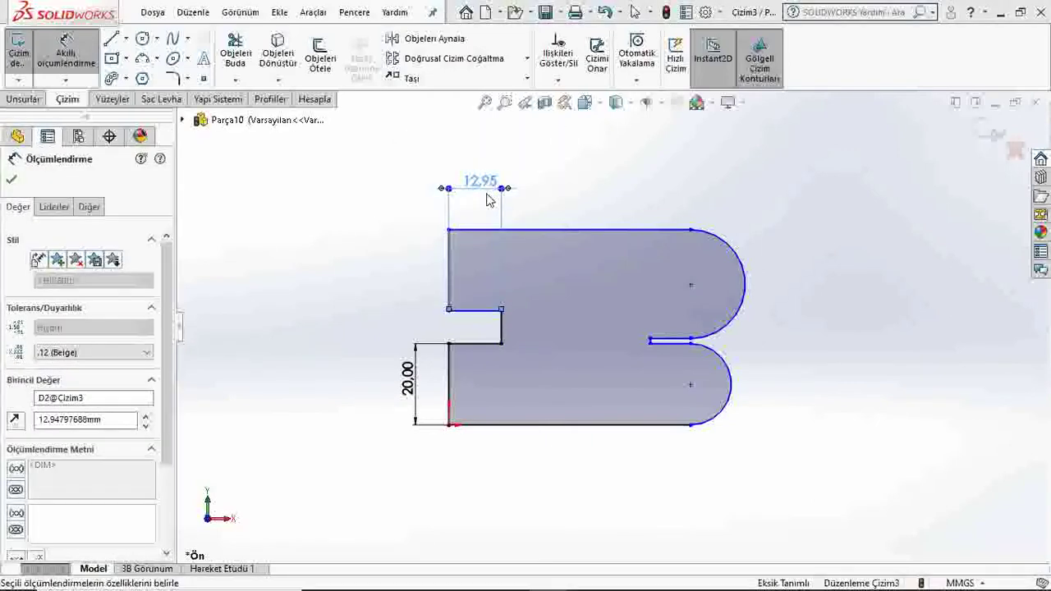
key(Escape)
click(490, 328)
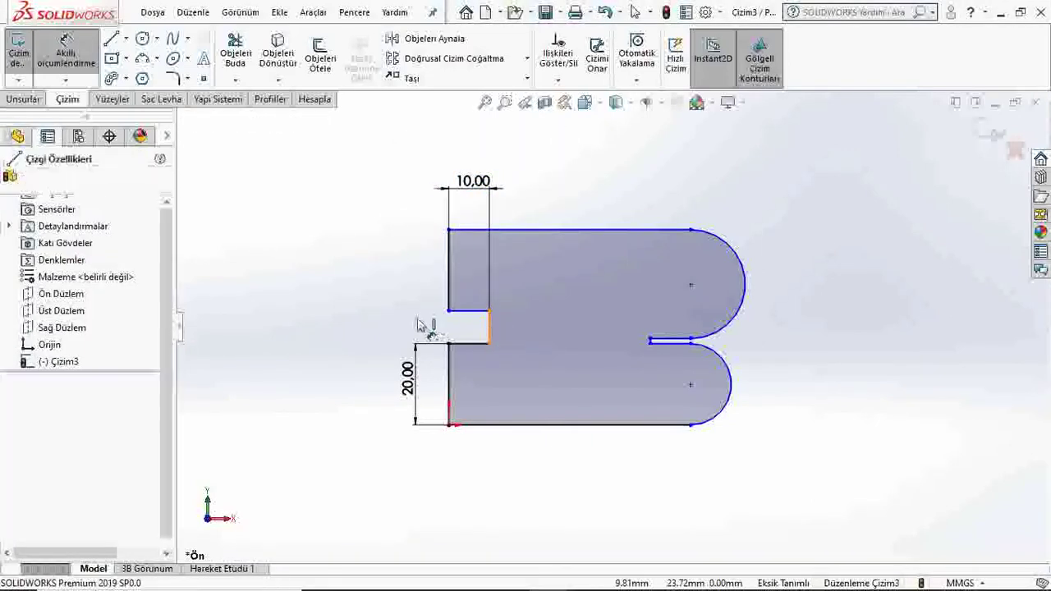
click(407, 323)
key(Return)
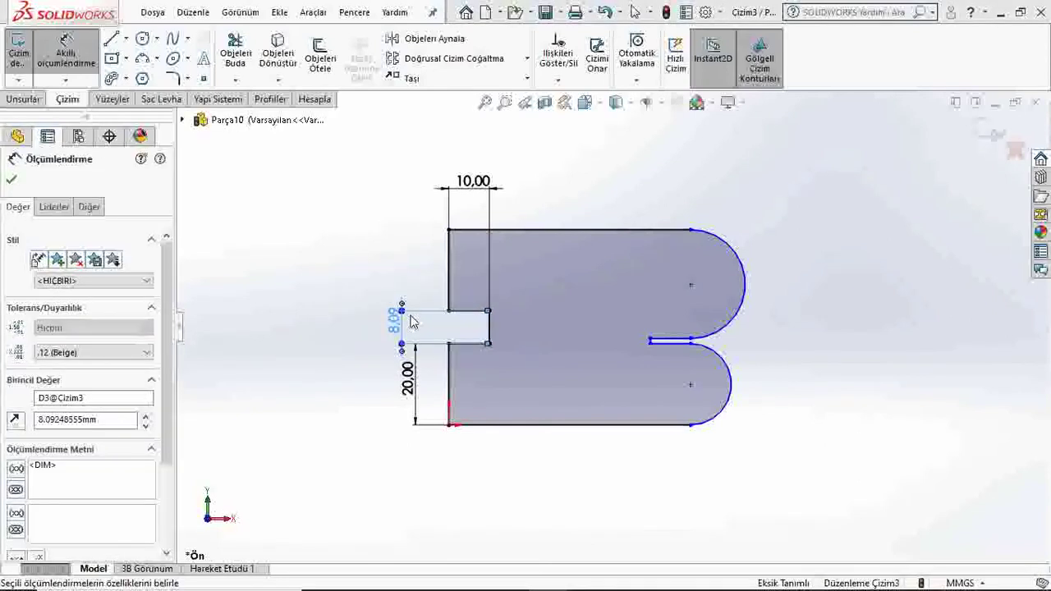
click(12, 184)
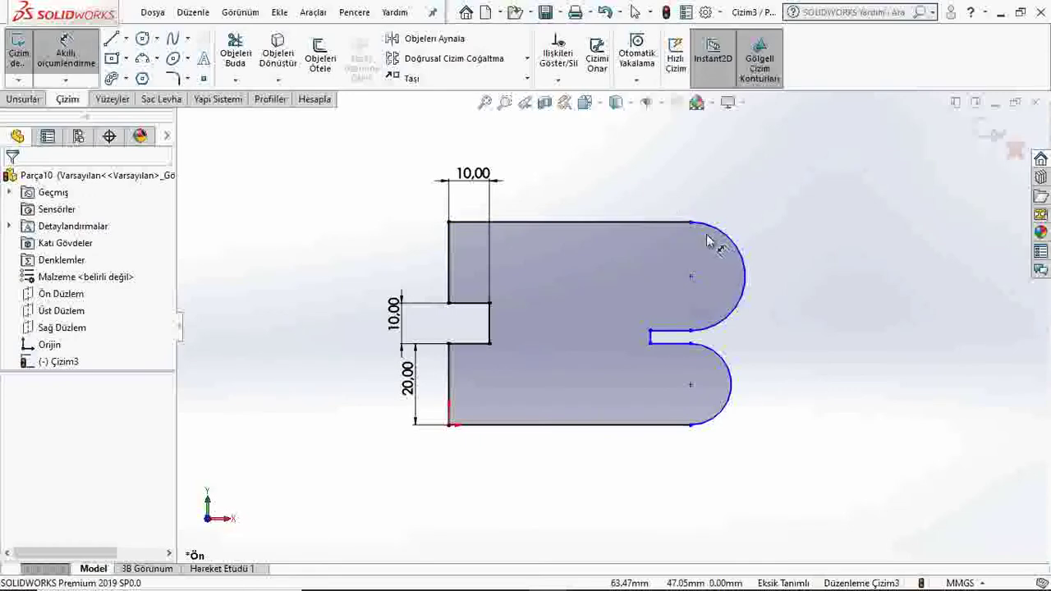
- Dimension the upper rounded end to R10 and make the lower end arc equal to it
click(735, 248)
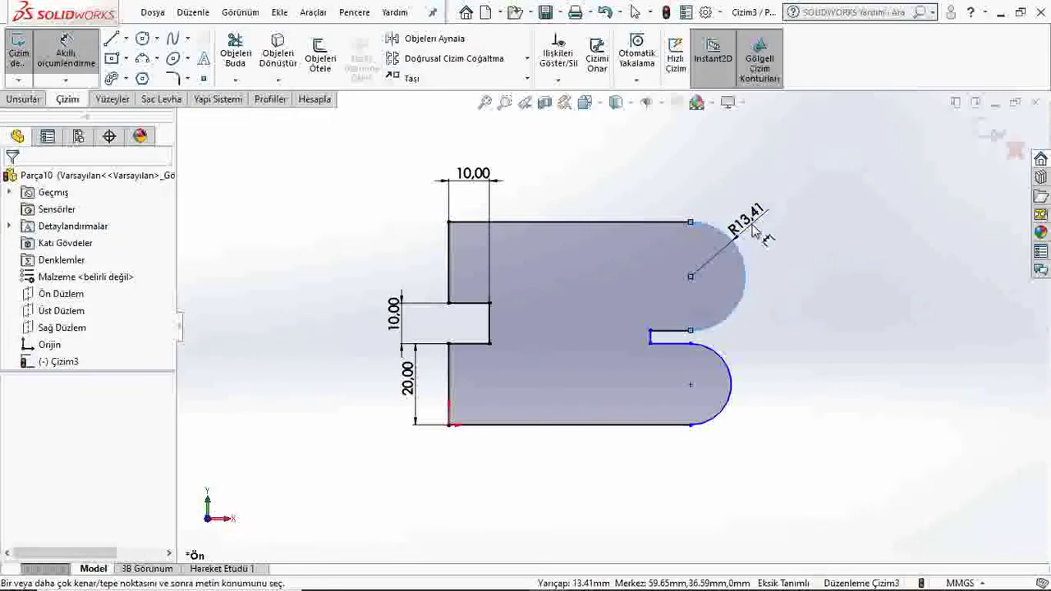
click(755, 235)
text(10)
key(Return)
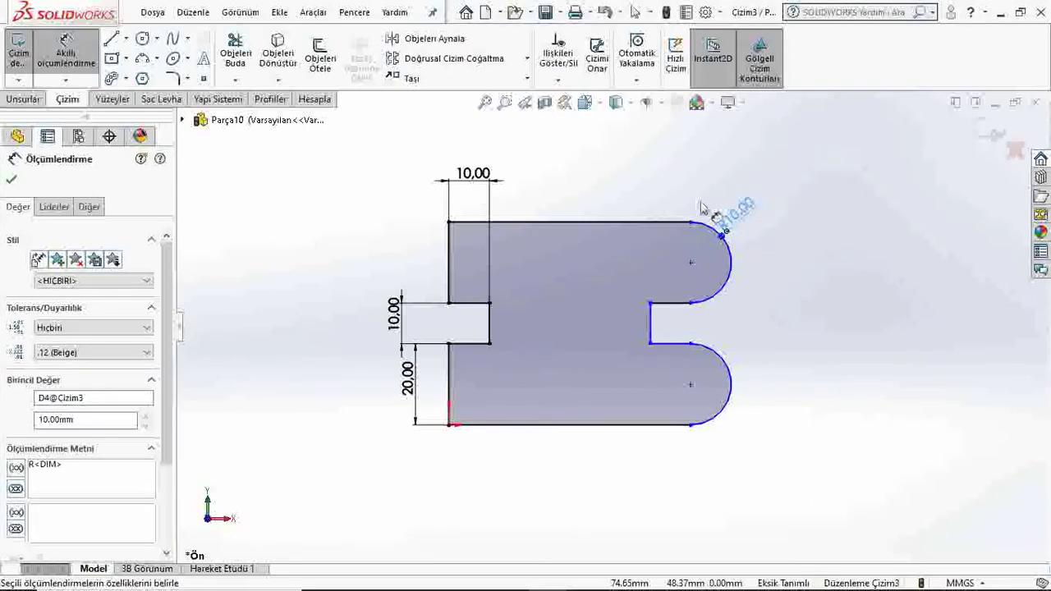
click(10, 183)
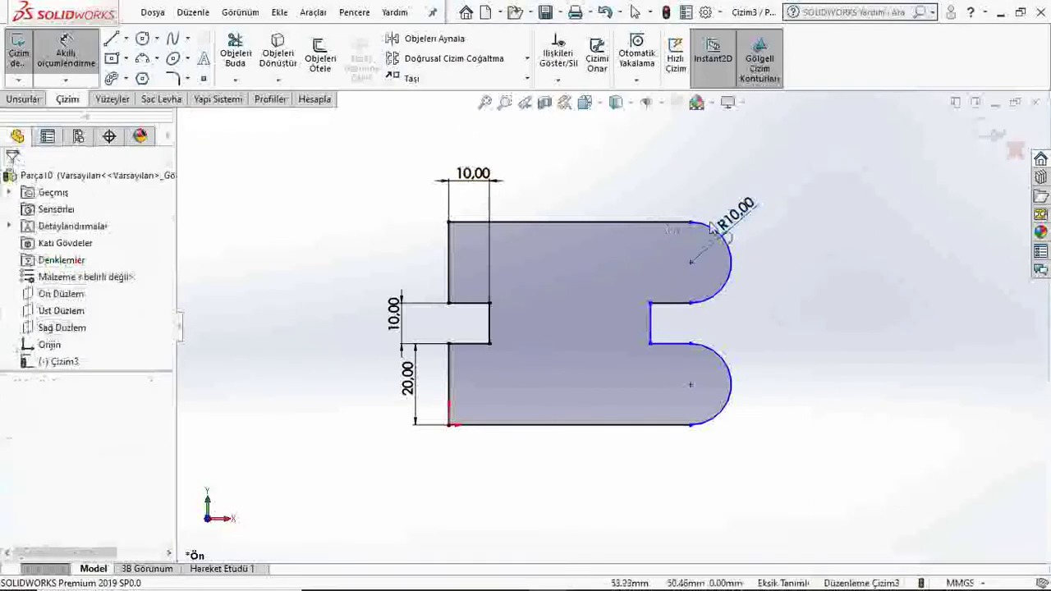
click(730, 267)
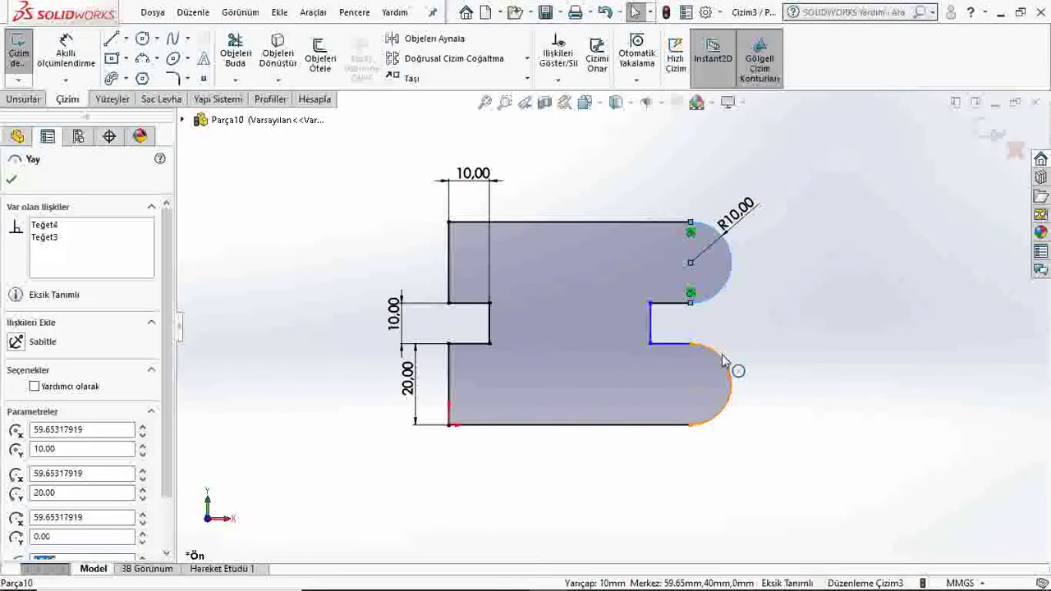
ctrl+click(722, 361)
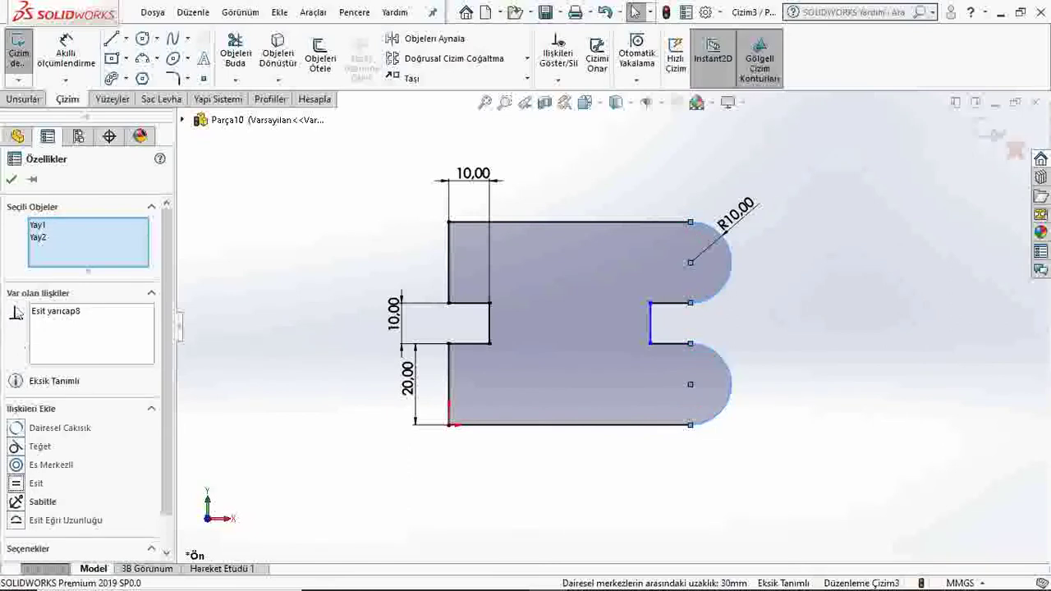
click(10, 182)
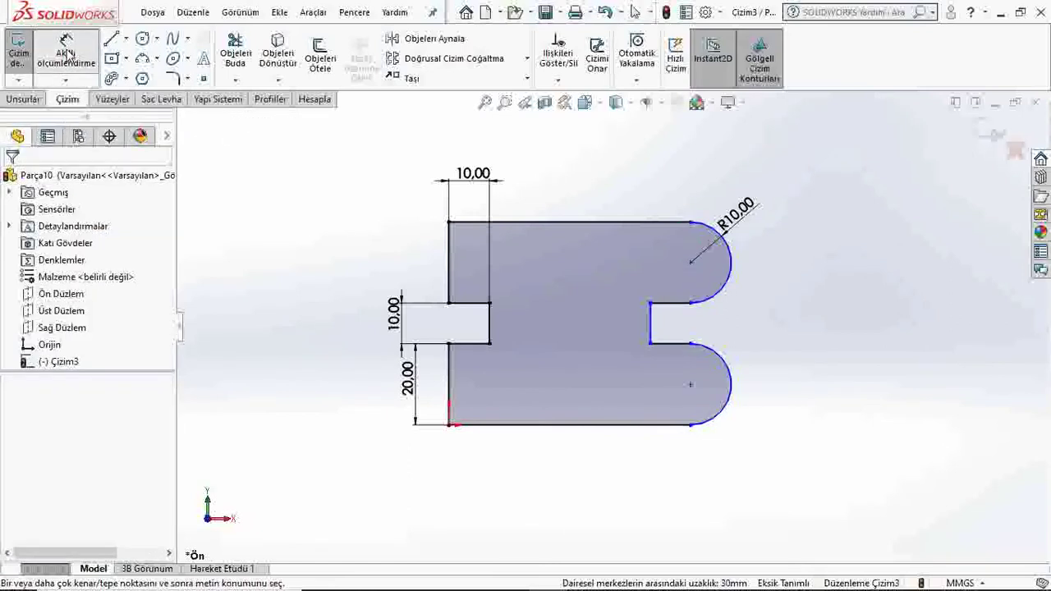
- Dimension the distance from the left edge to the upper arc's centre as 60
click(450, 253)
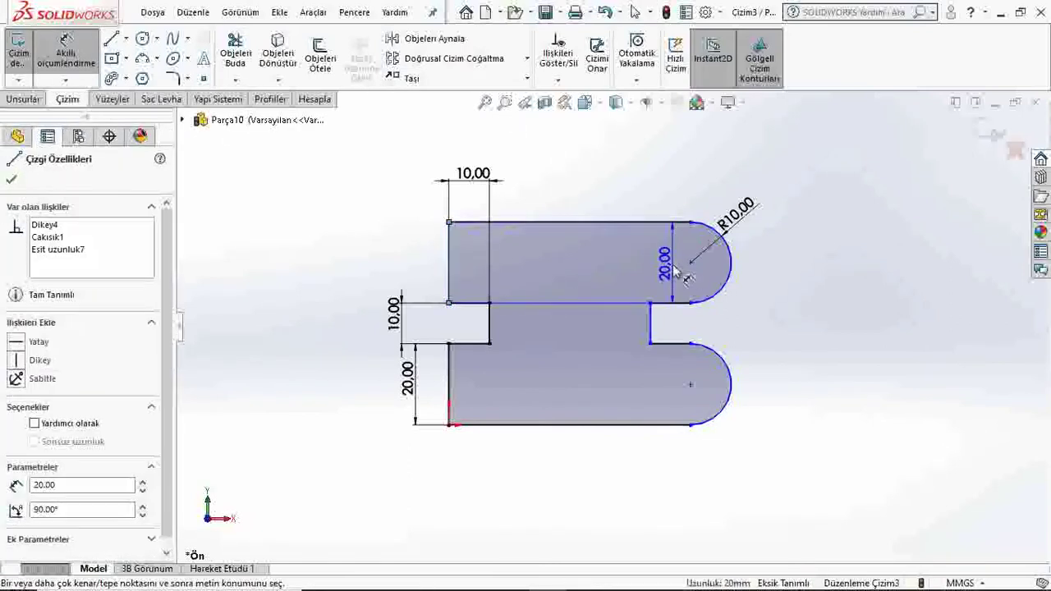
click(689, 262)
click(583, 197)
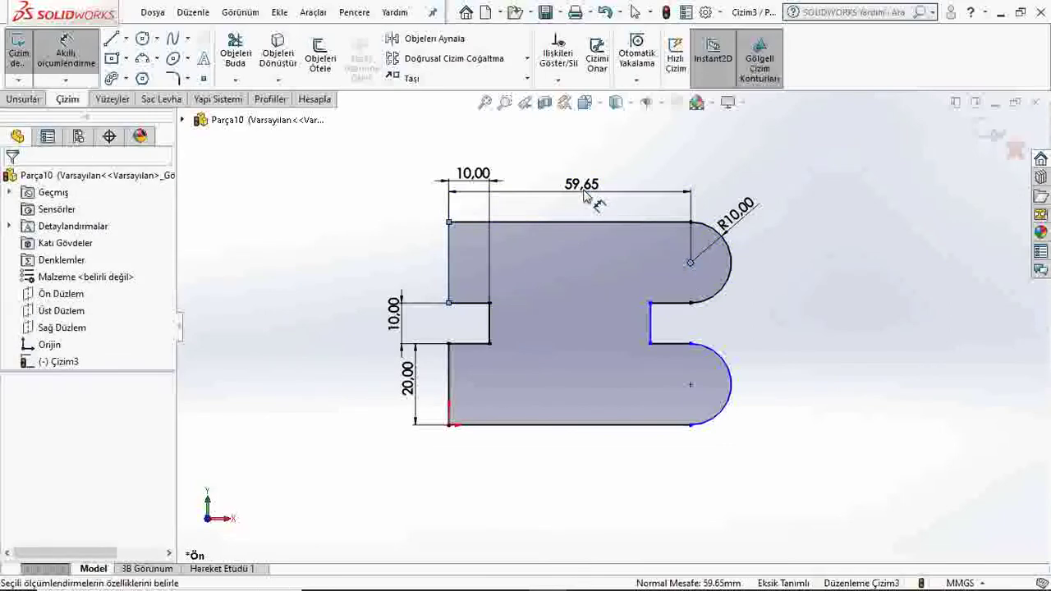
text(60)
key(Return)
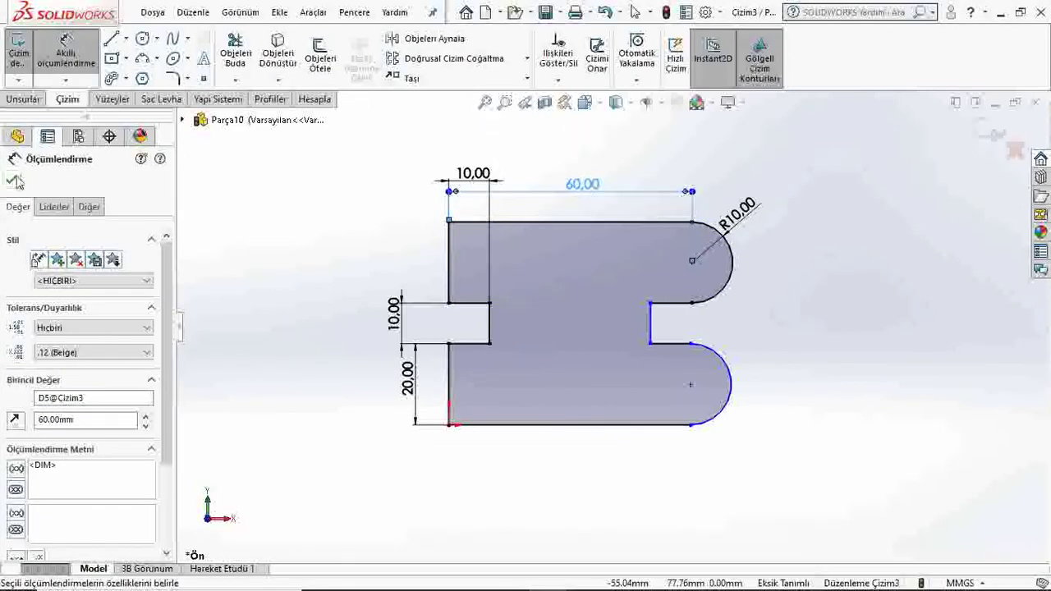
click(13, 181)
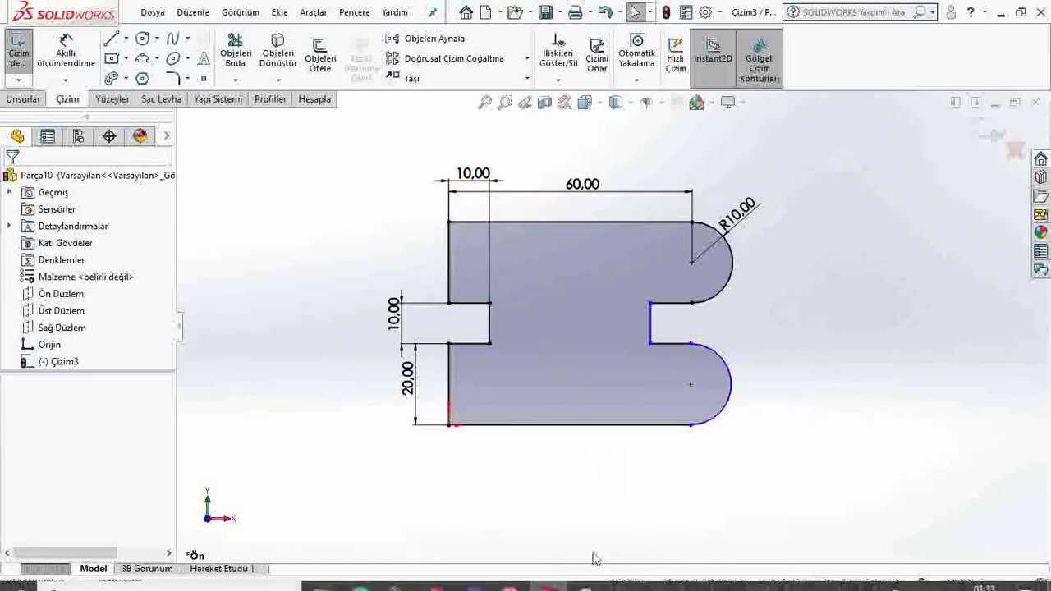
- Check the reference drawing in the PDF and return to the sketch
click(511, 576)
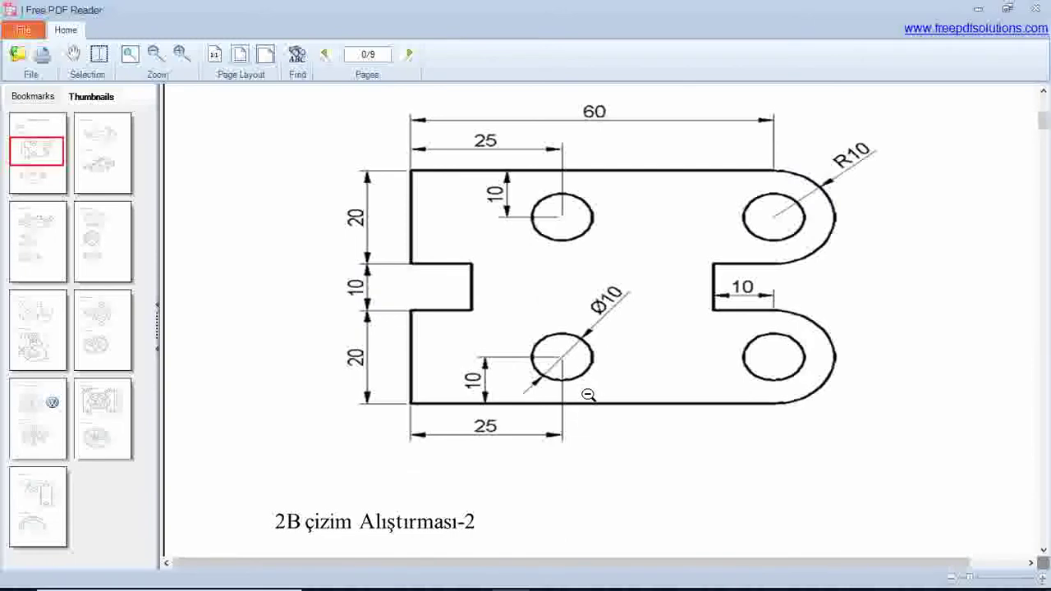
scroll(588, 395, up, 1)
mouse_move(547, 575)
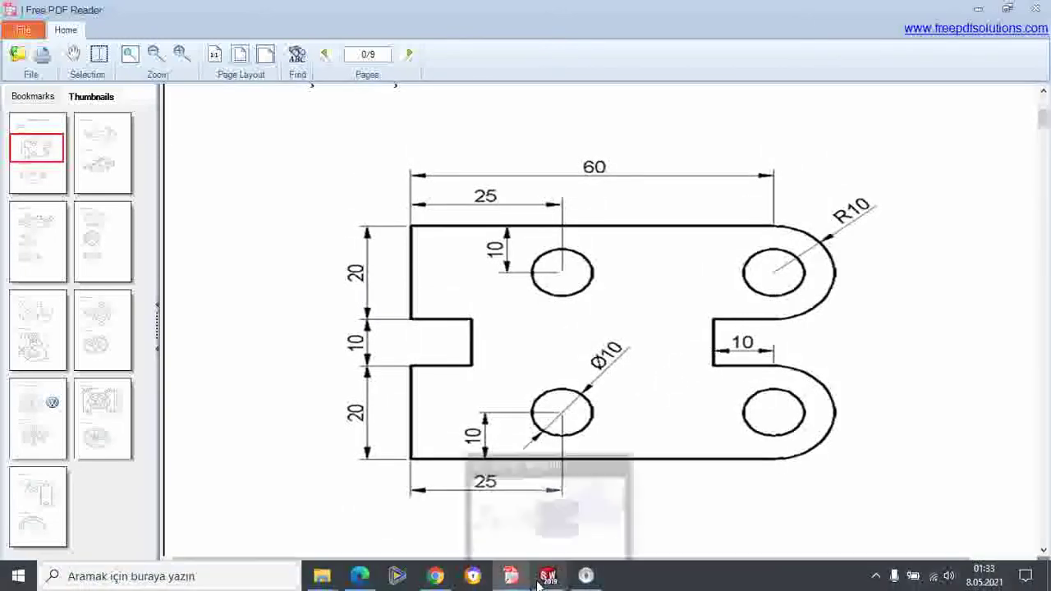
click(536, 575)
- Dimension the upper edge of the right notch to 10
click(79, 67)
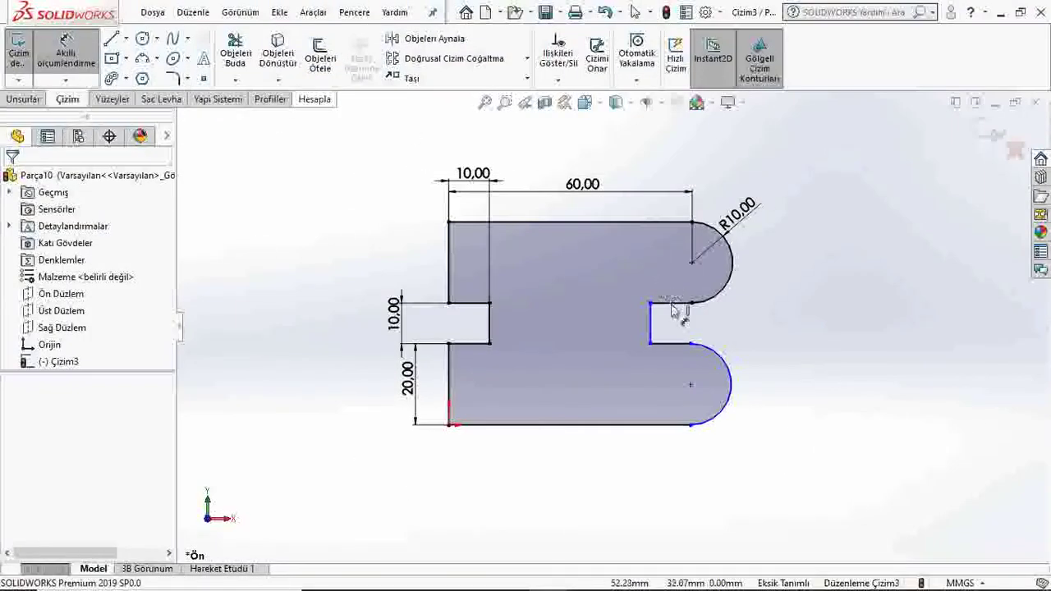
click(671, 303)
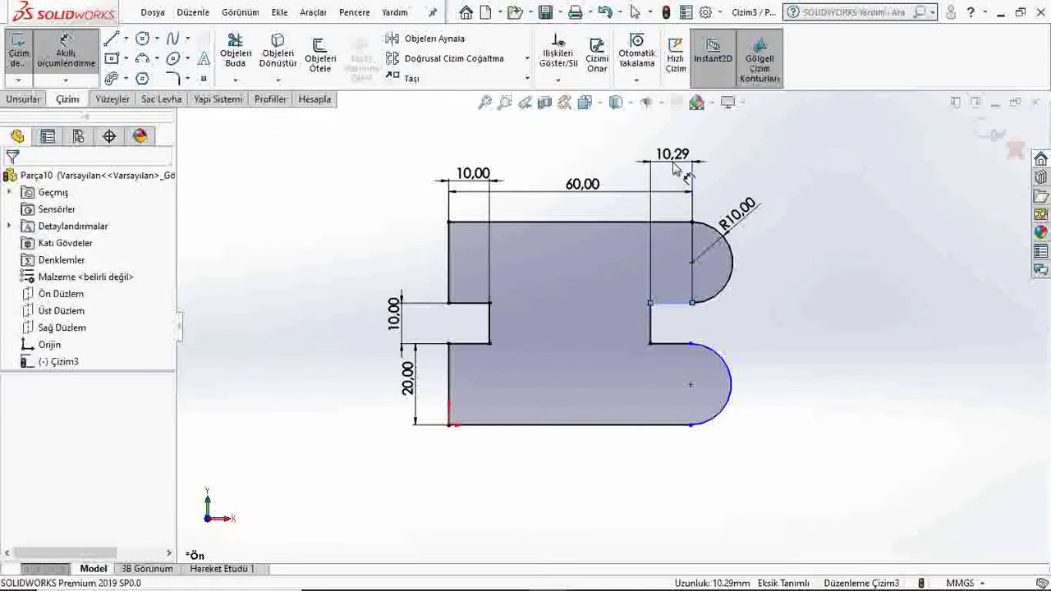
click(672, 160)
text(10)
key(Return)
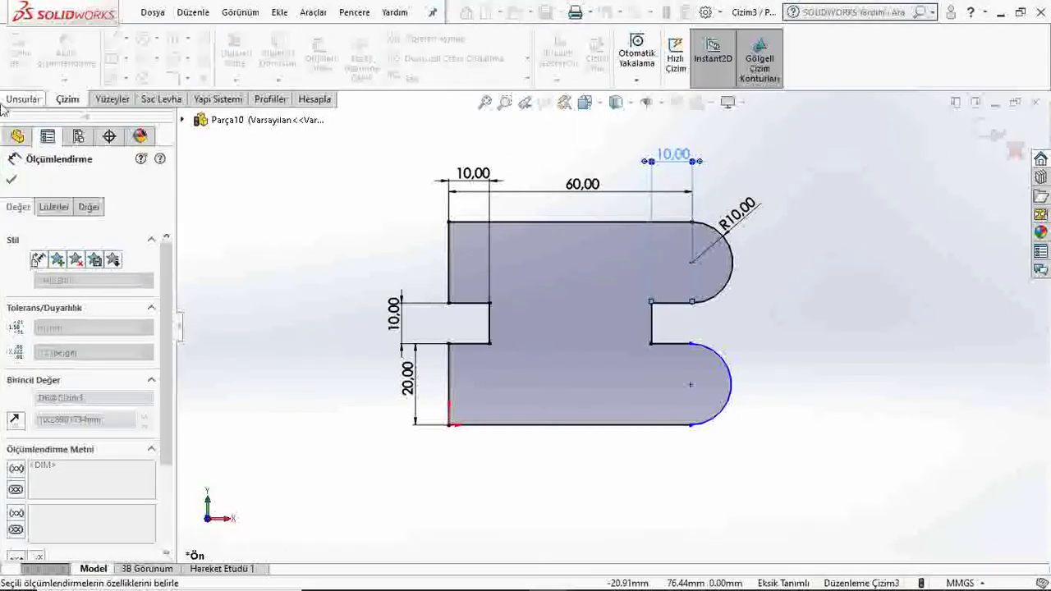
click(10, 182)
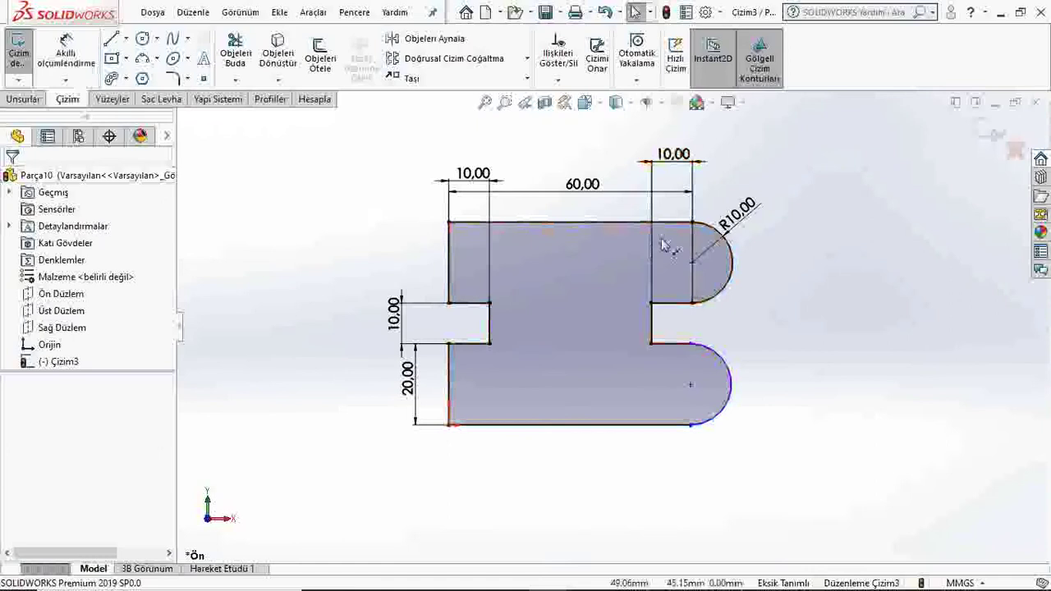
- Make both right notch edges equal, then compare against the PDF drawing
click(672, 303)
ctrl+click(672, 344)
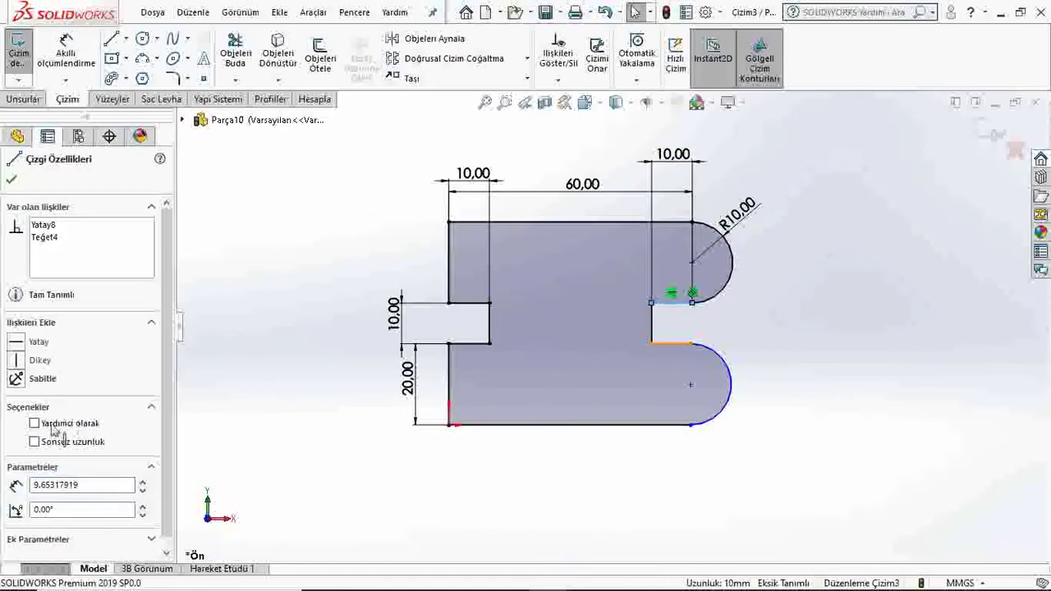
click(18, 522)
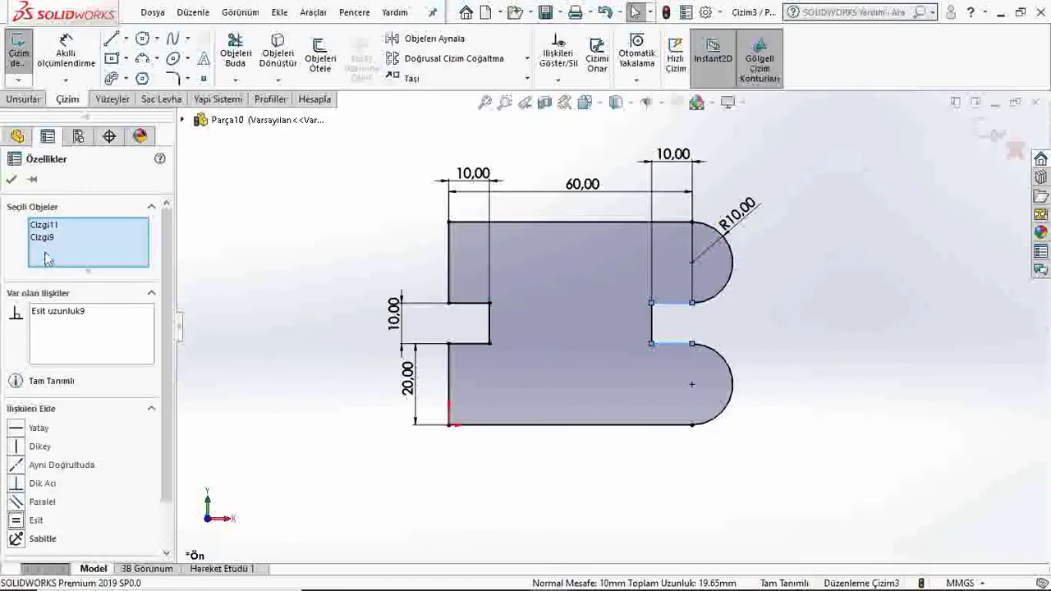
click(12, 180)
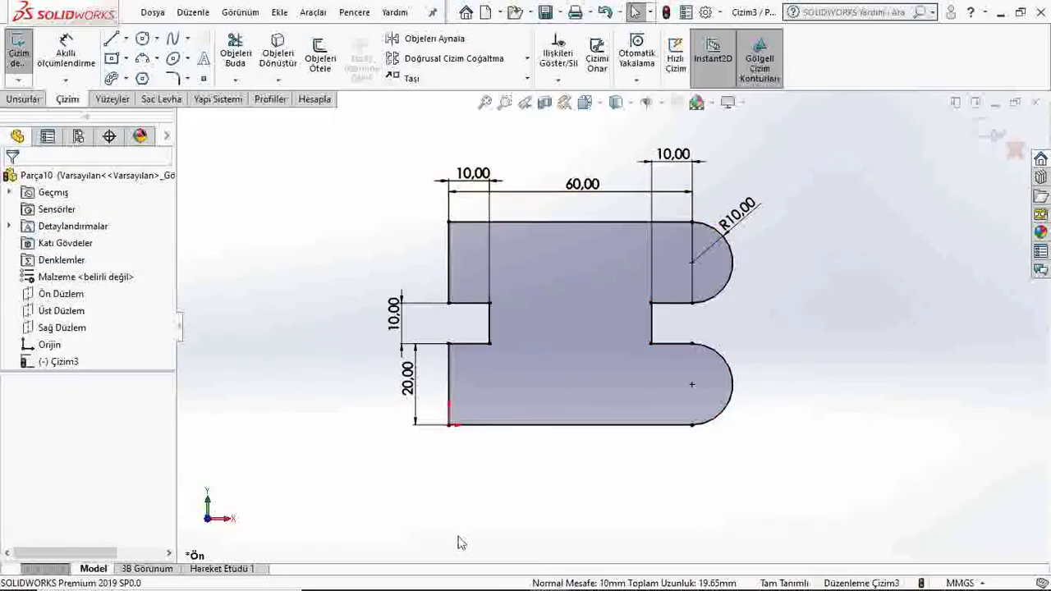
click(503, 581)
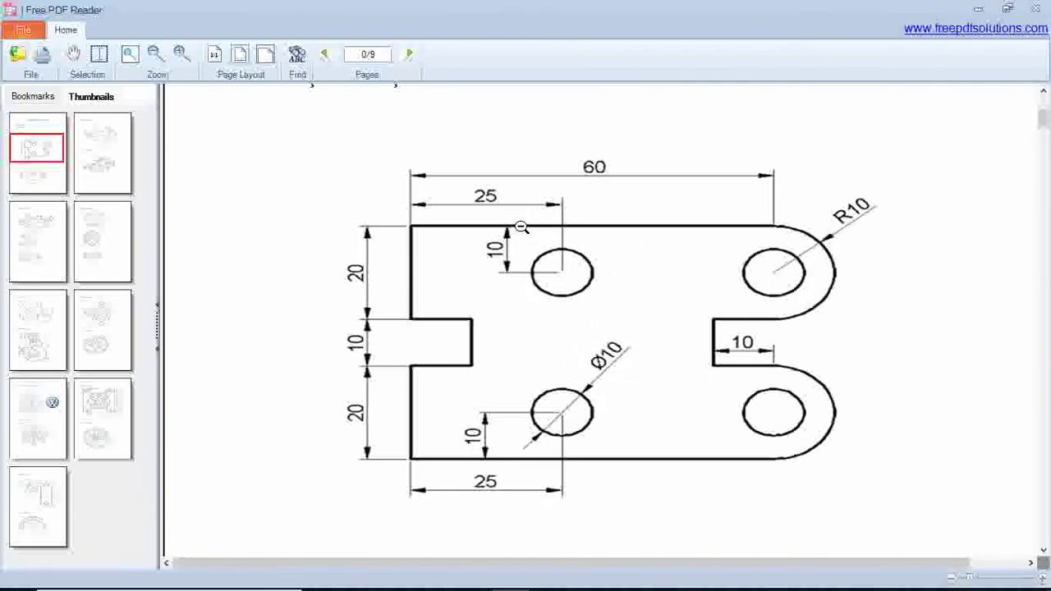
click(503, 579)
mouse_move(142, 39)
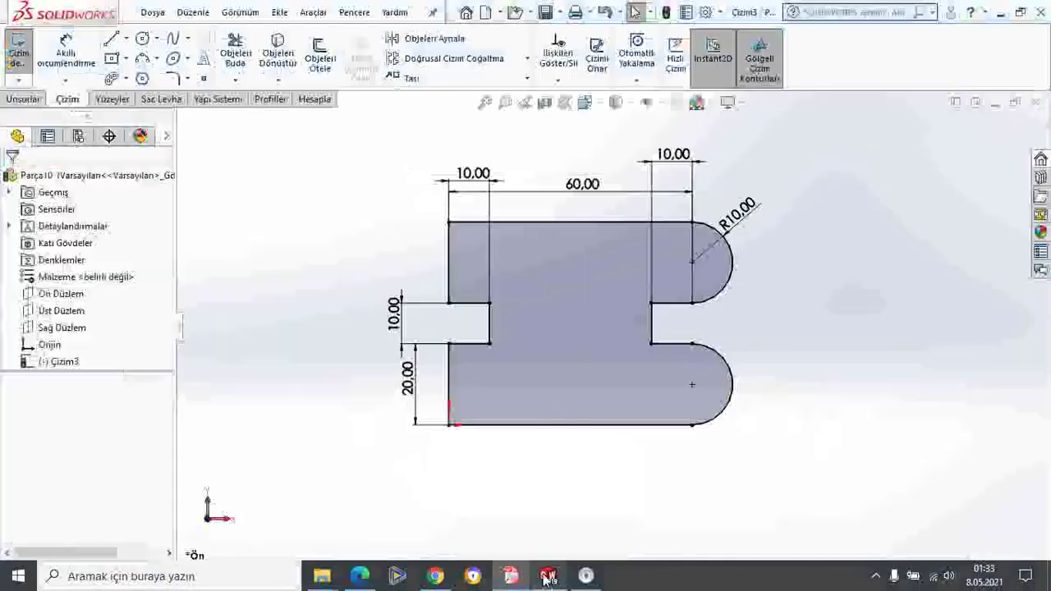
- Draw two circles, one centred on the upper arc's centre and one to its left
click(142, 39)
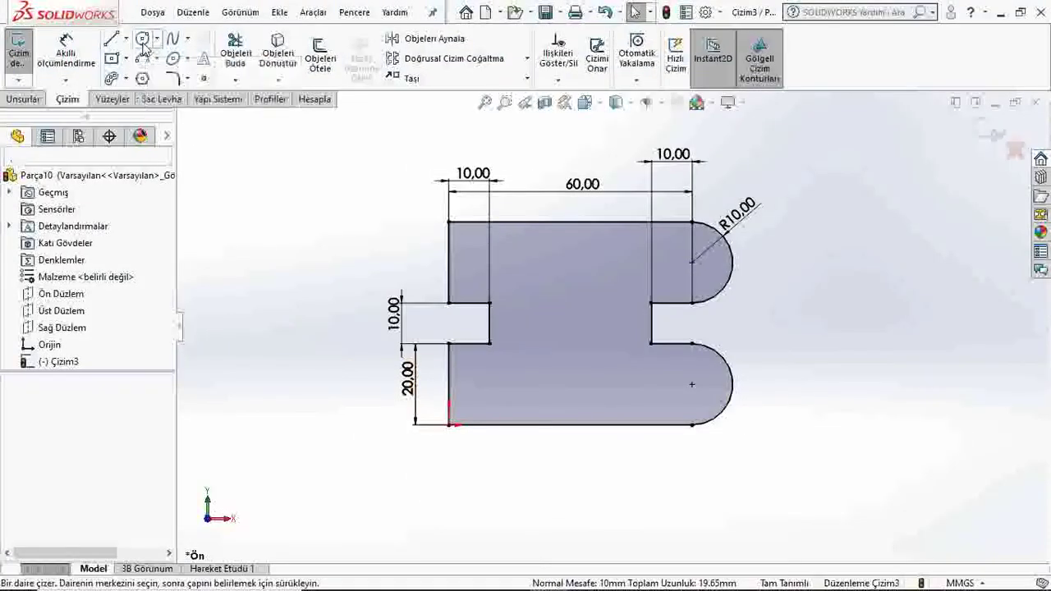
click(692, 262)
click(704, 282)
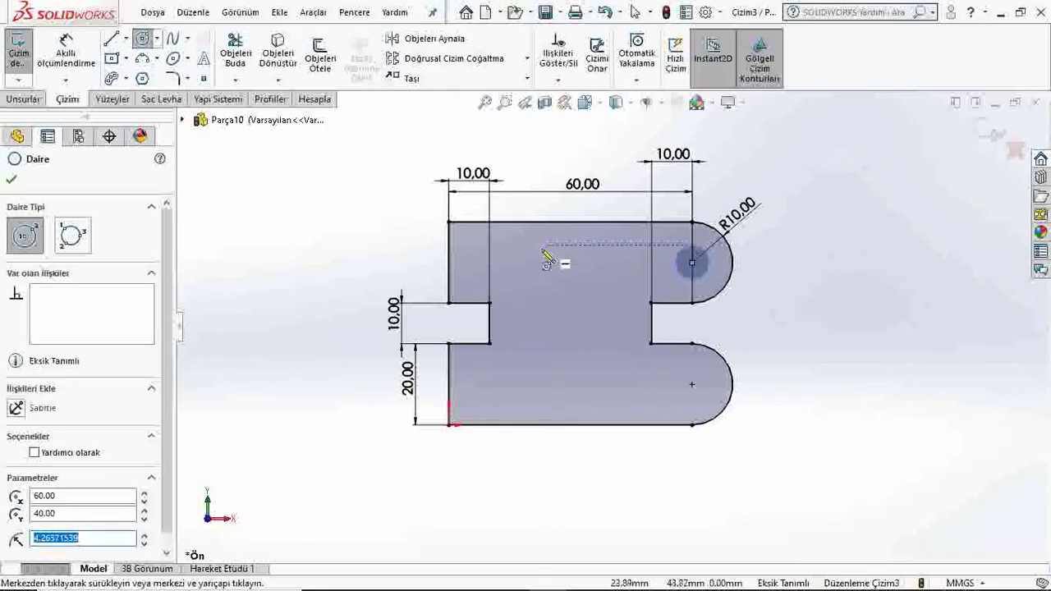
click(537, 263)
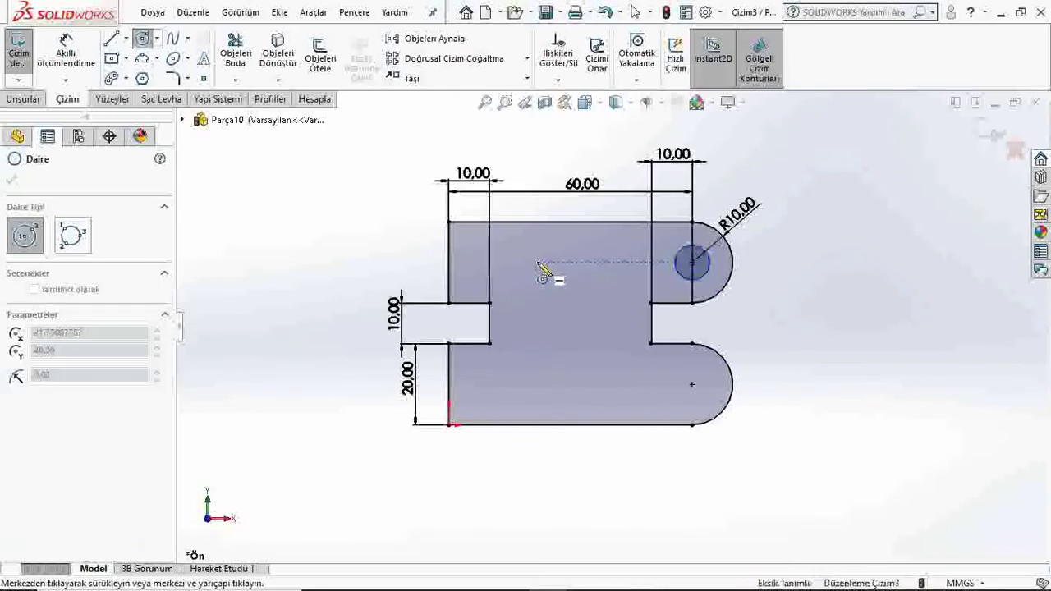
click(553, 271)
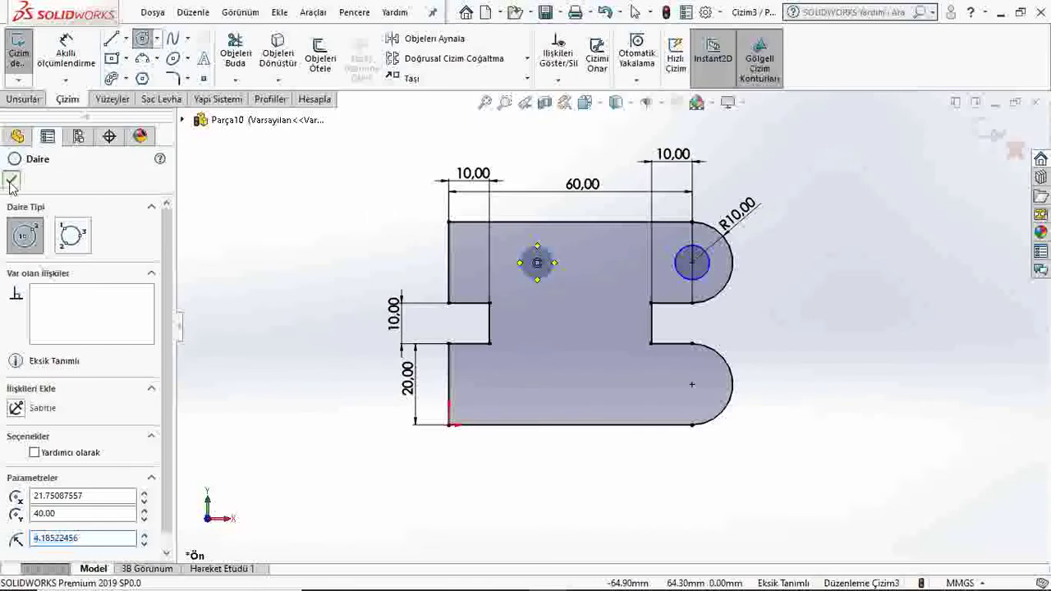
key(Escape)
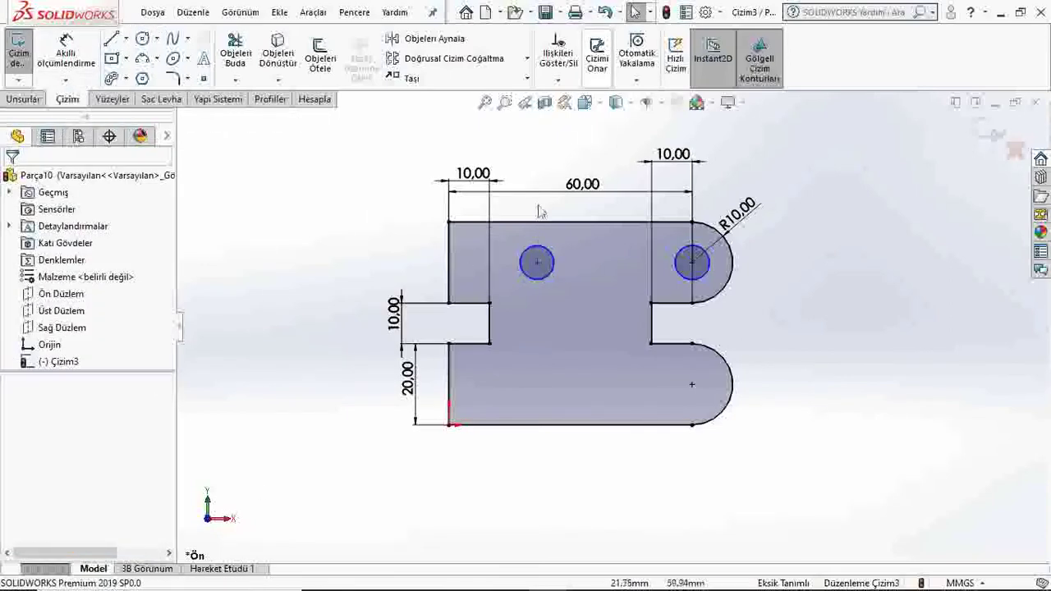
- Make the two circles equal with an Equal relation
click(555, 271)
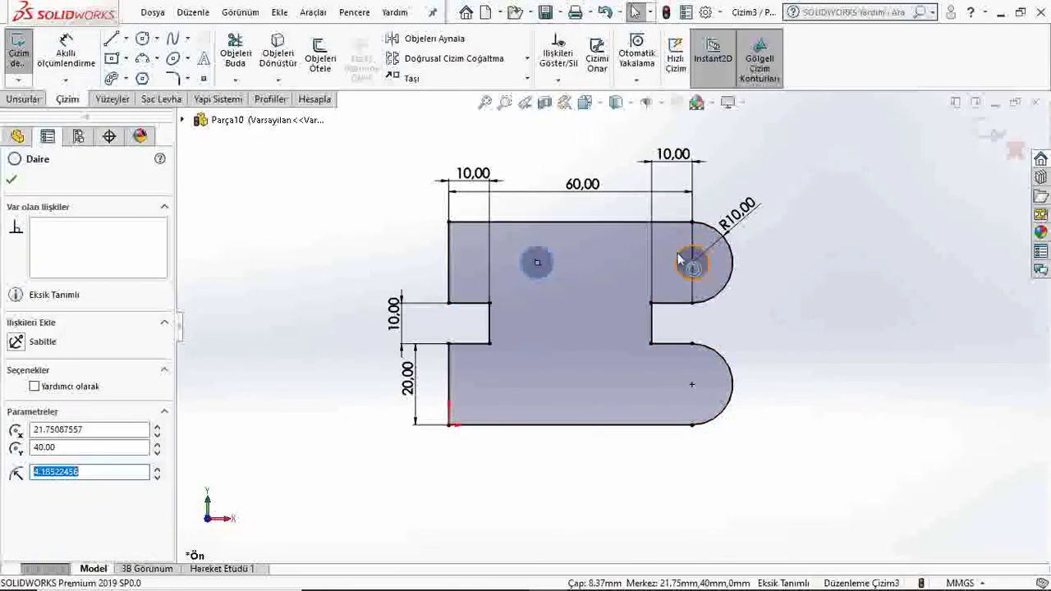
ctrl+click(677, 253)
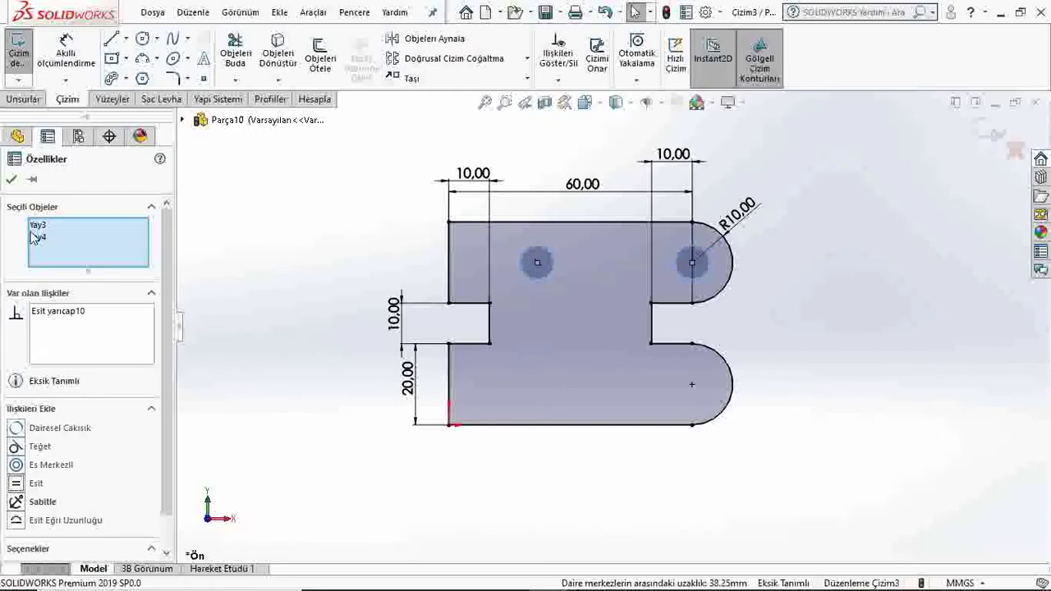
click(13, 179)
click(65, 51)
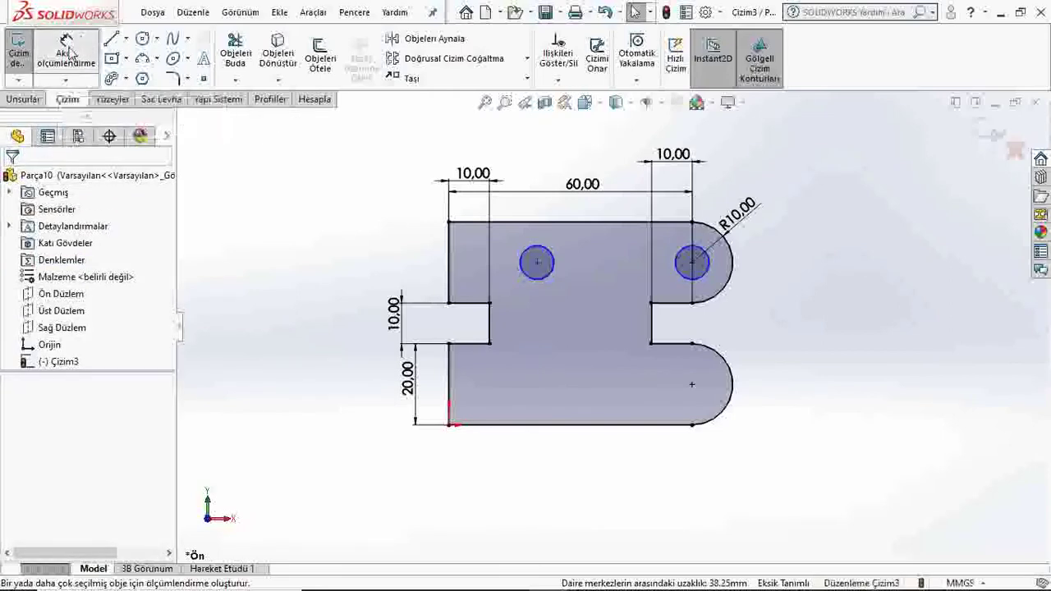
- Give the left circle a Ø10 diameter dimension
click(549, 253)
click(539, 175)
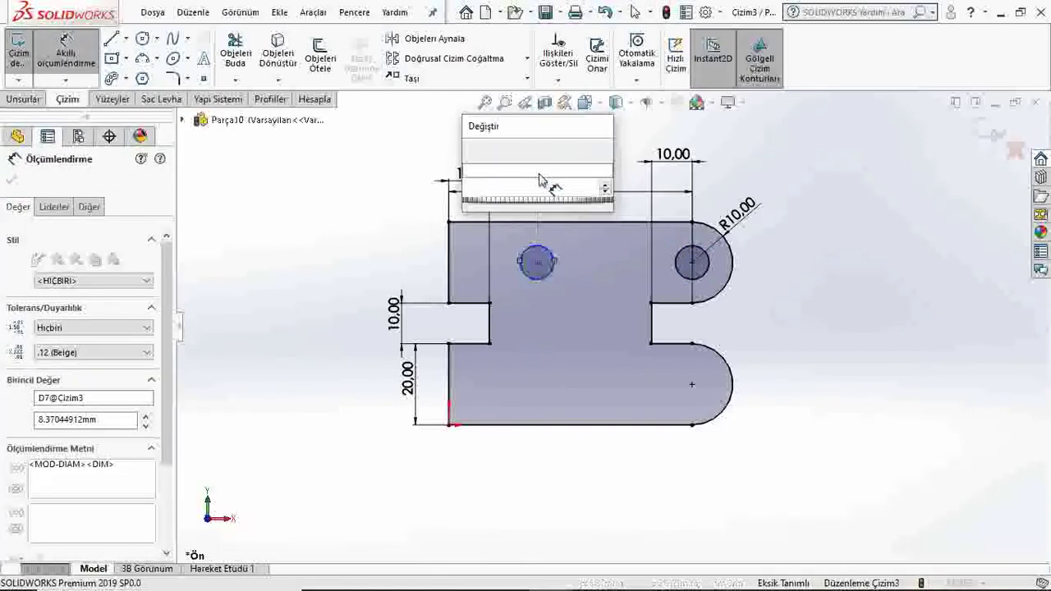
key(Return)
click(13, 180)
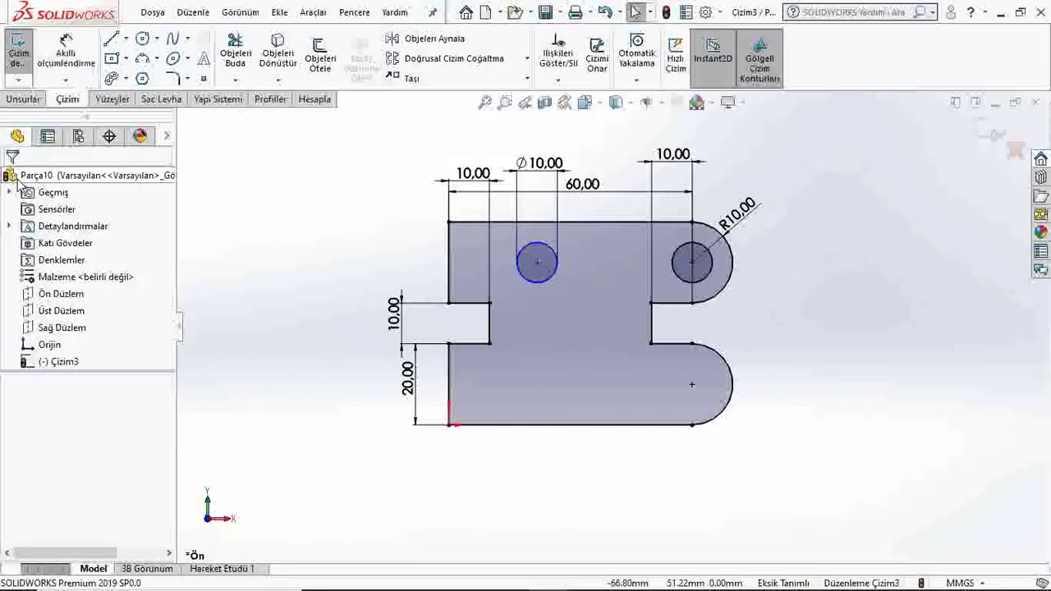
- Dimension the left circle's centre 10 mm below the plate's top edge
click(66, 51)
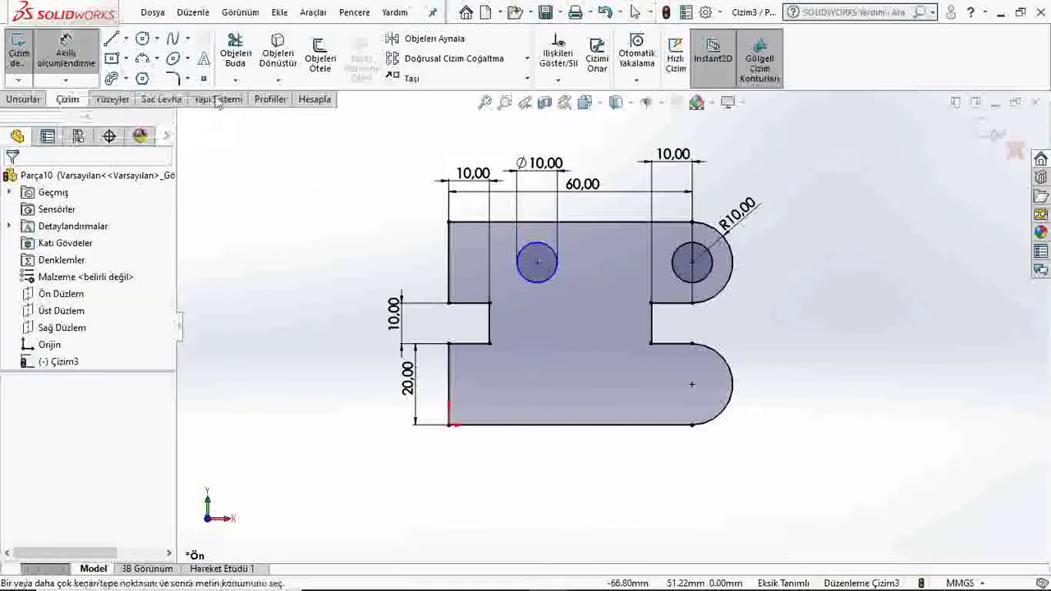
click(537, 264)
click(542, 222)
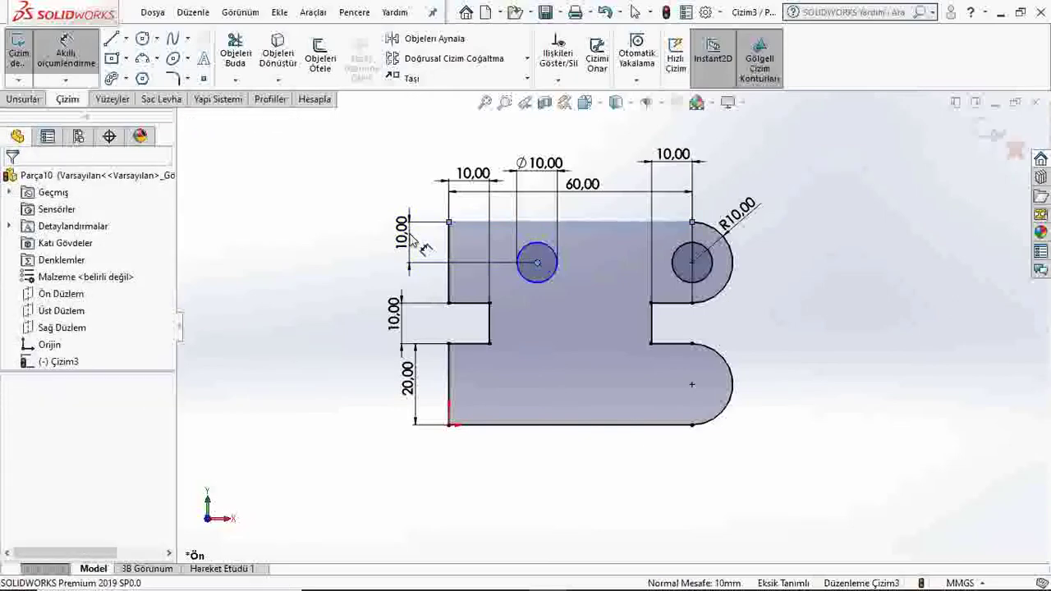
click(414, 238)
key(Return)
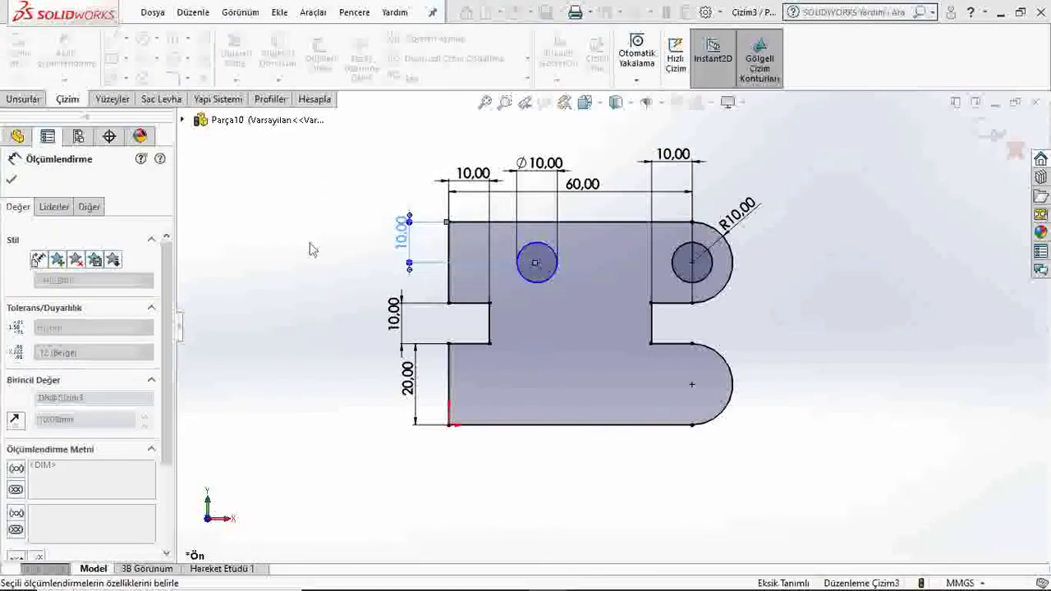
key(Escape)
- Dimension the left circle's centre 25 mm from the plate's left edge
click(537, 264)
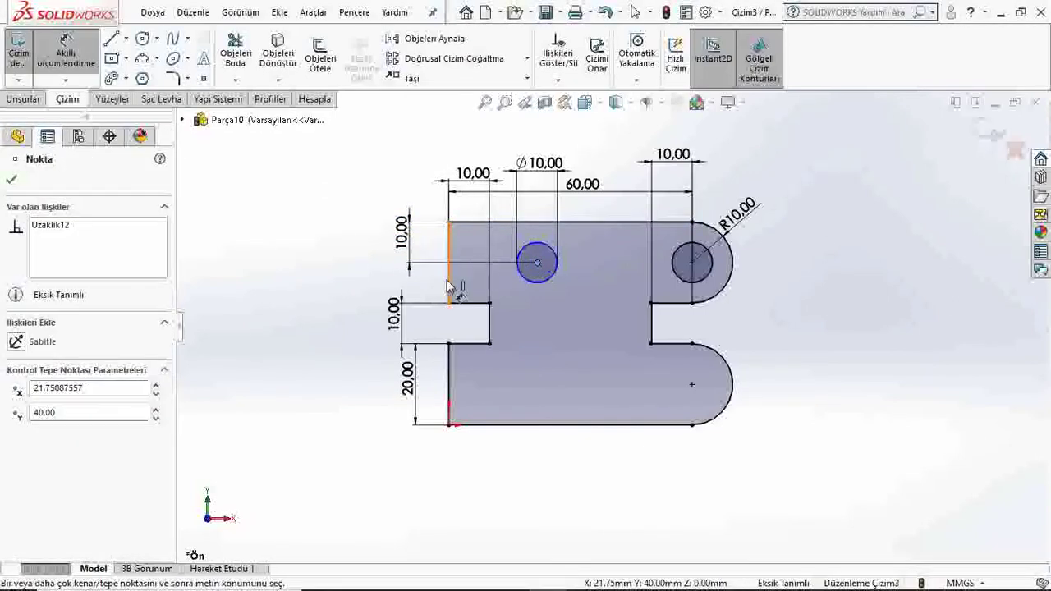
click(448, 287)
click(472, 149)
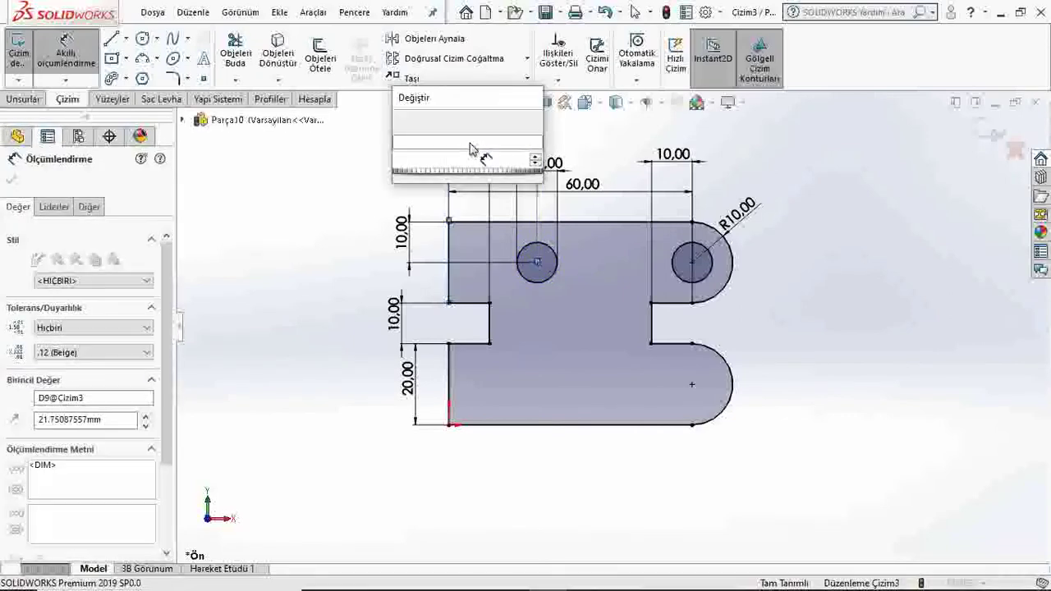
text(25)
key(Return)
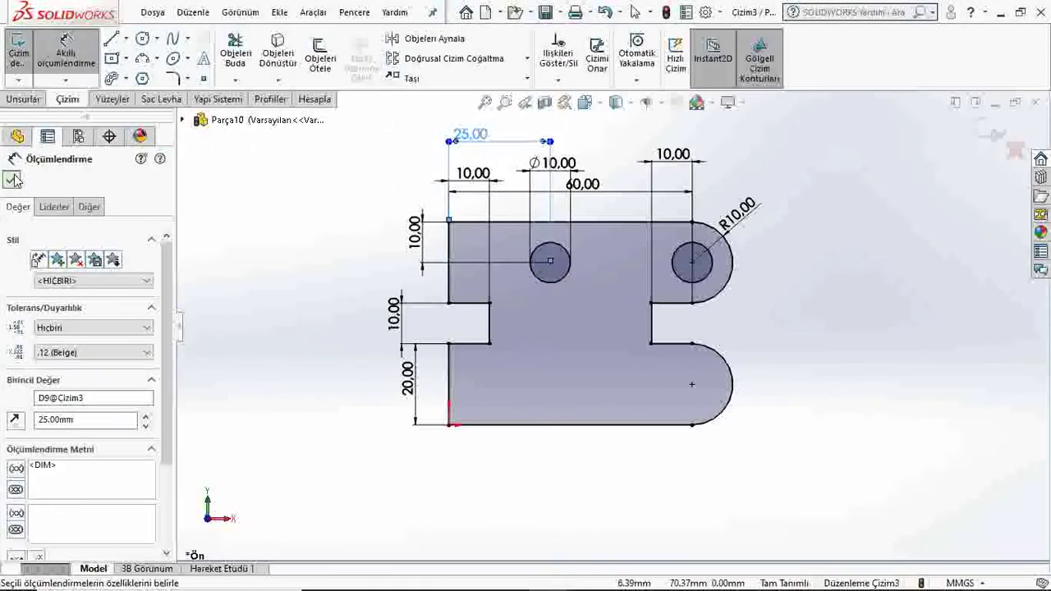
click(12, 179)
scroll(460, 230, down, 1)
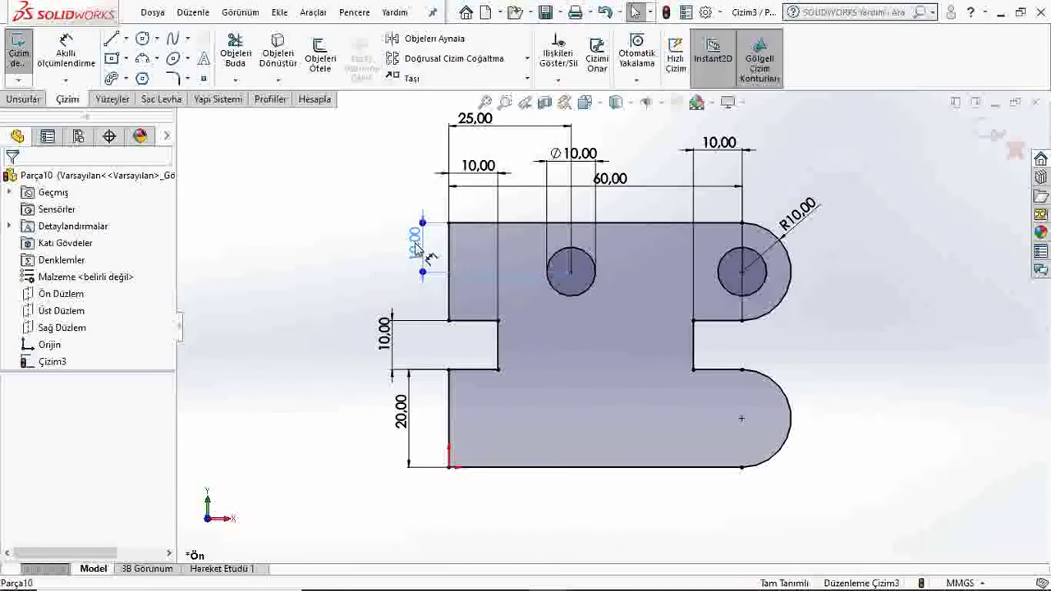
- Draw a horizontal centerline from the left notch's middle to past the right notch
click(443, 230)
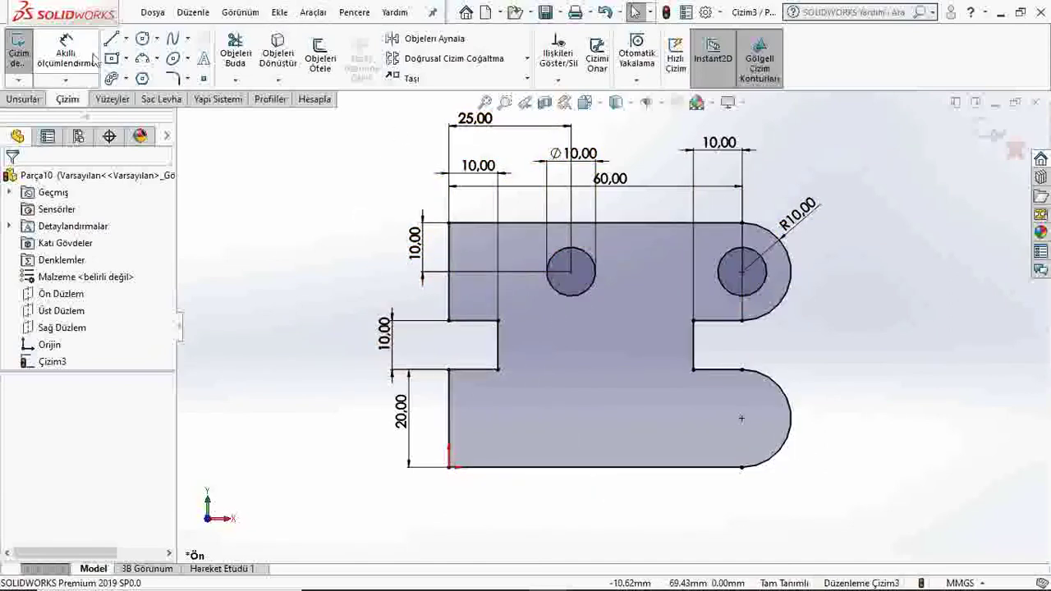
click(126, 38)
click(152, 76)
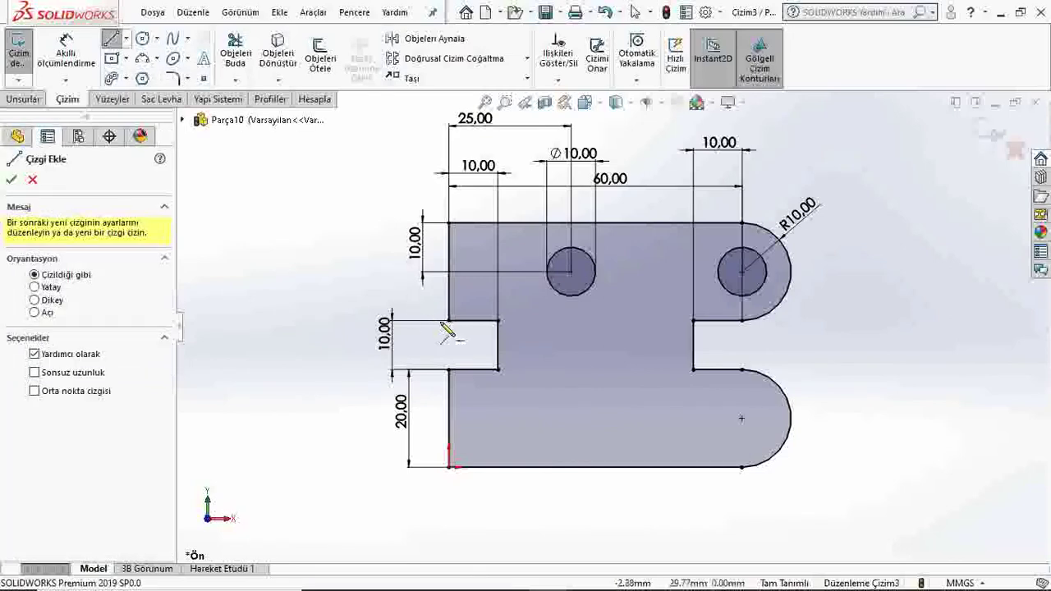
drag(448, 321, 449, 369)
key(Escape)
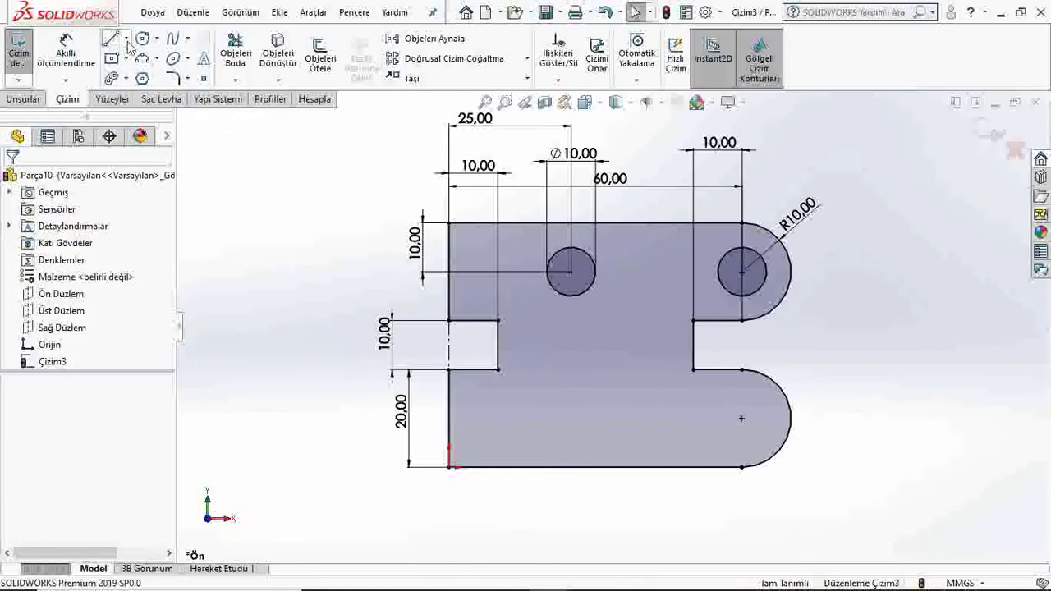
click(126, 39)
click(140, 64)
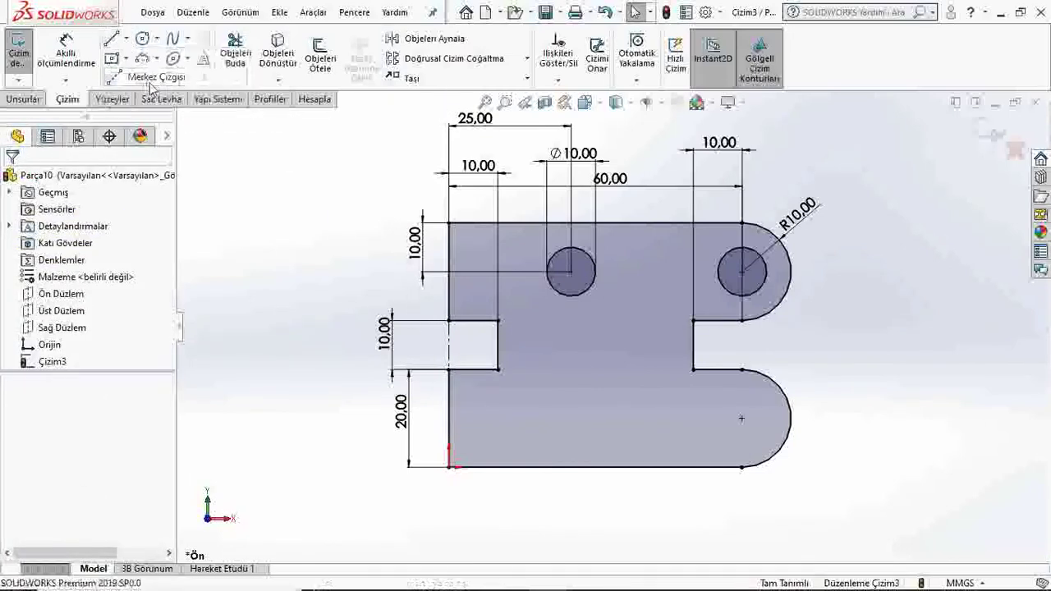
click(448, 345)
click(829, 345)
key(Escape)
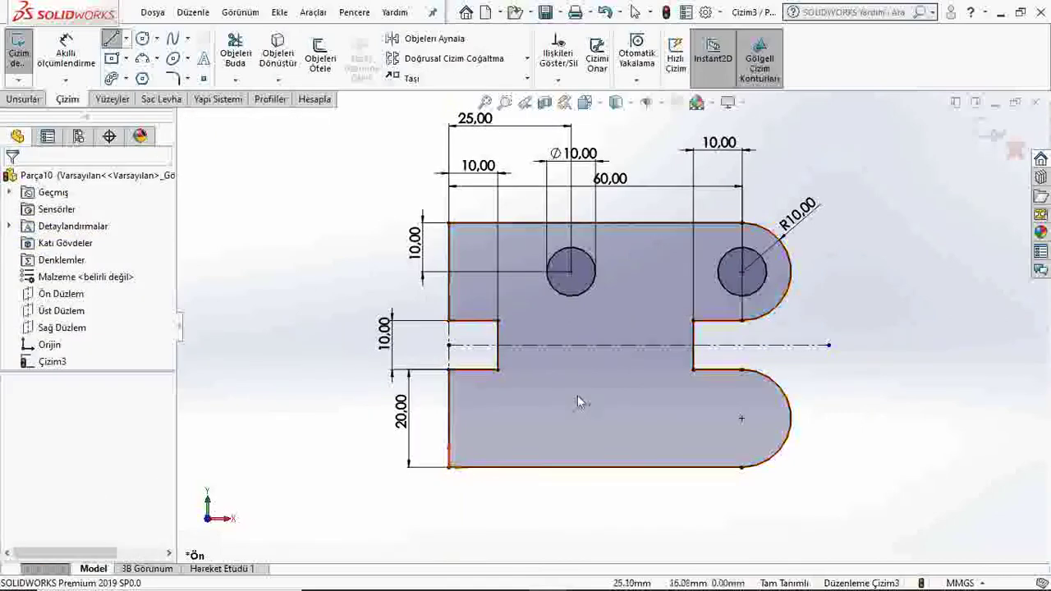
- Check the PDF reference drawing and return to the sketch
scroll(578, 400, up, 2)
click(510, 588)
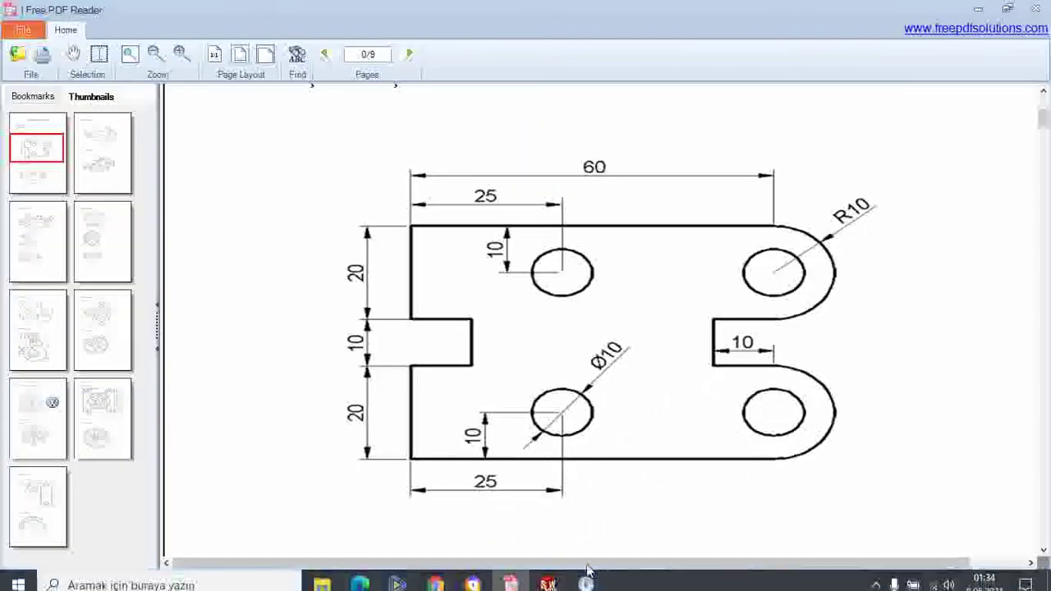
click(548, 576)
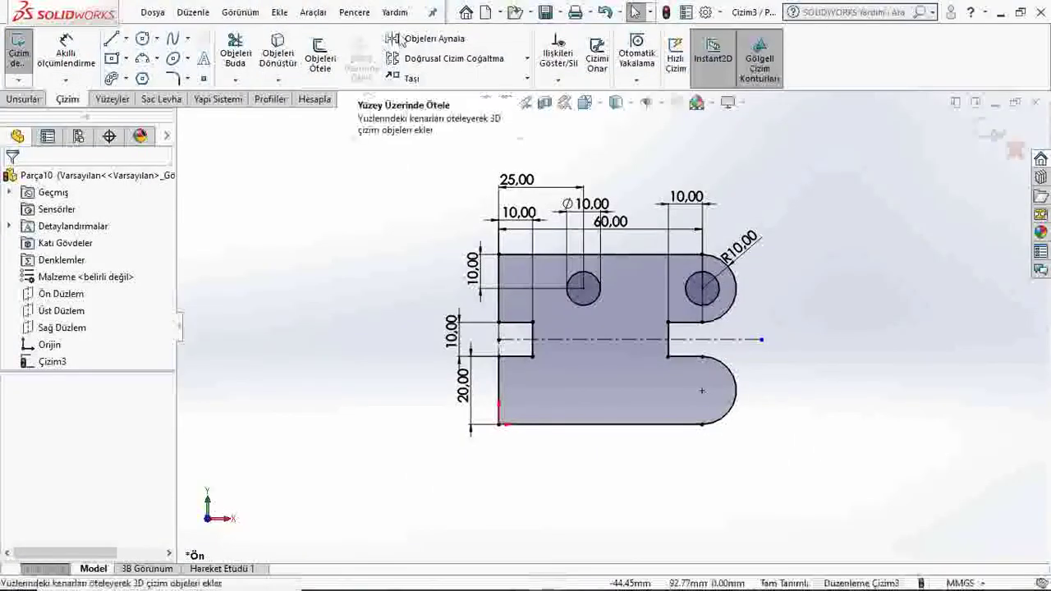
- Mirror the upper-left and upper-right Ø10 circles about the horizontal centerline
scroll(772, 353, down, 3)
scroll(755, 386, up, 1)
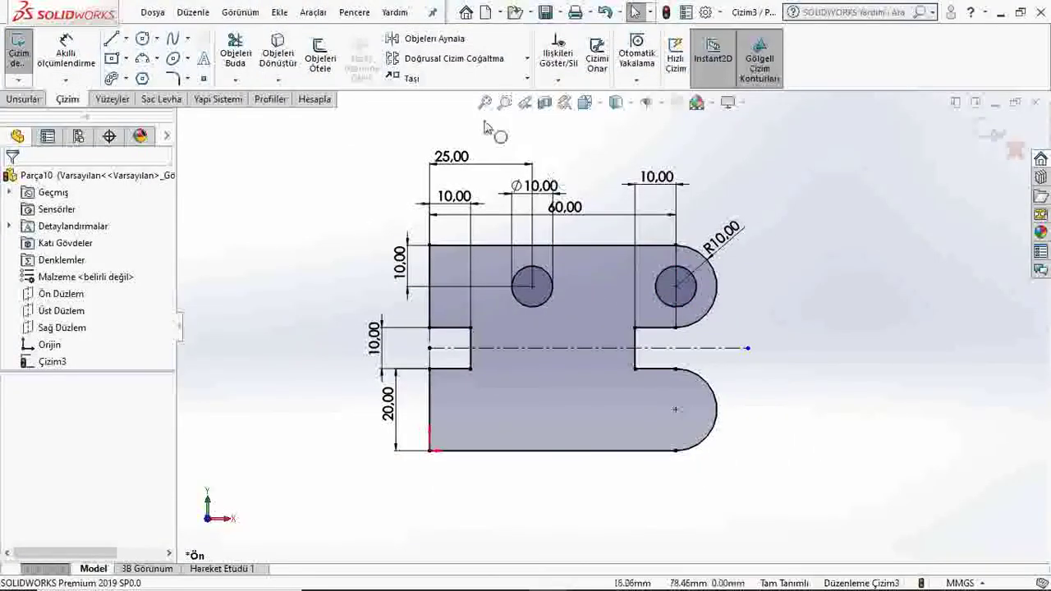
click(431, 39)
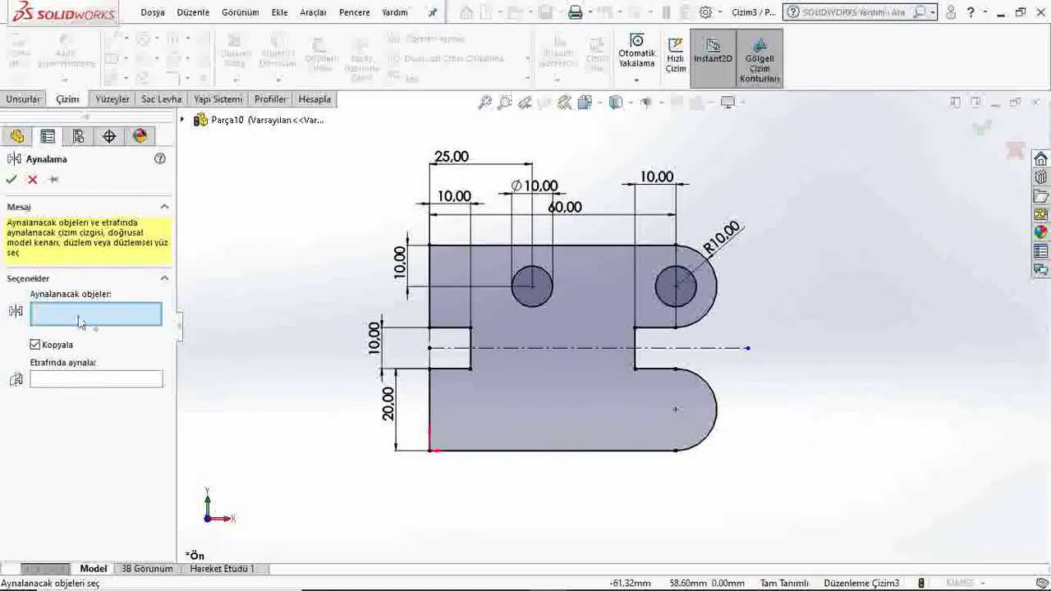
click(549, 307)
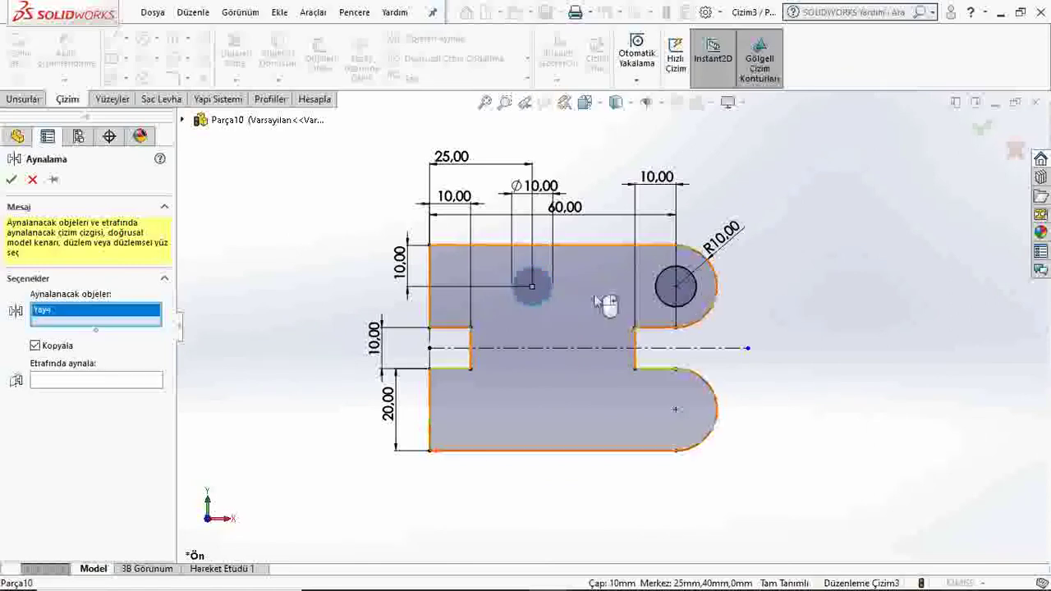
click(662, 307)
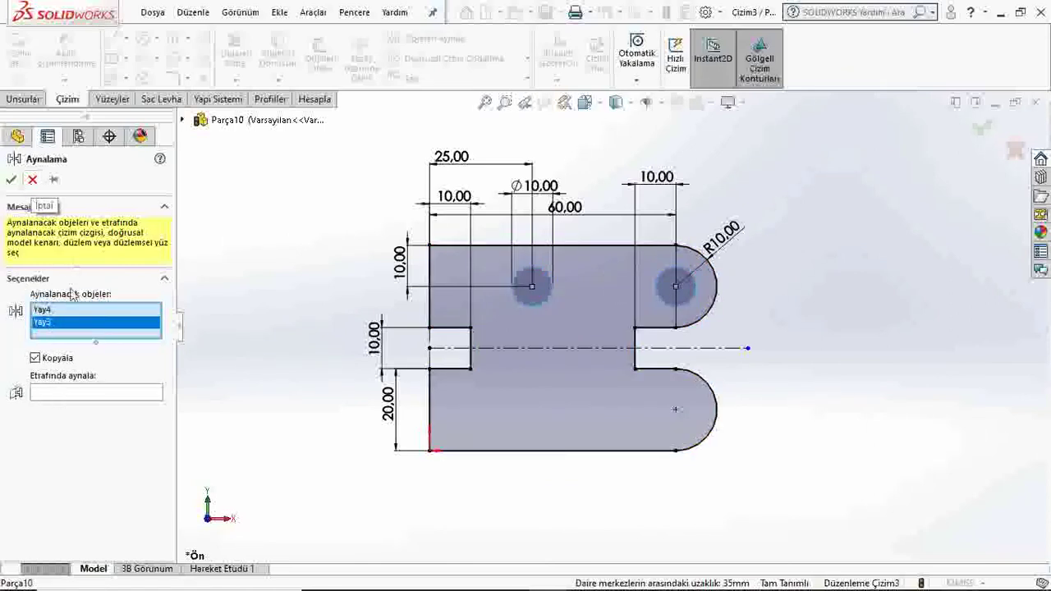
click(76, 394)
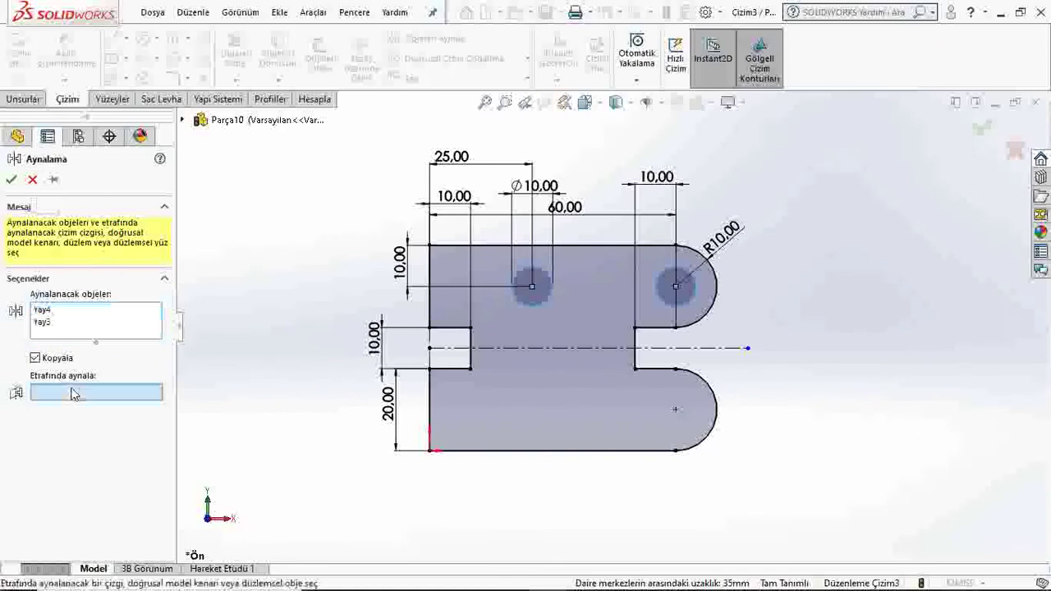
click(505, 352)
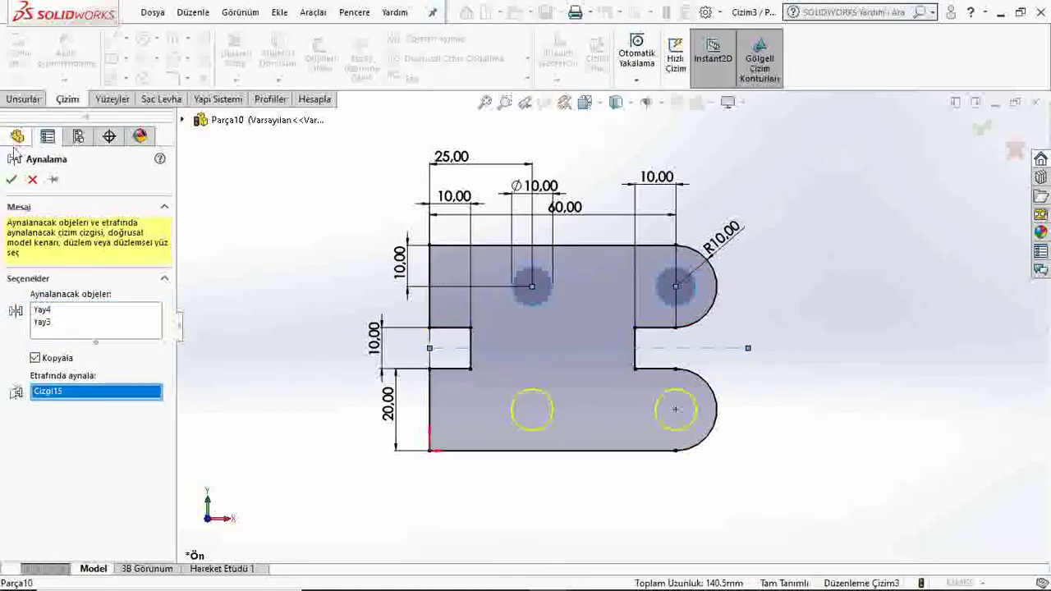
click(12, 181)
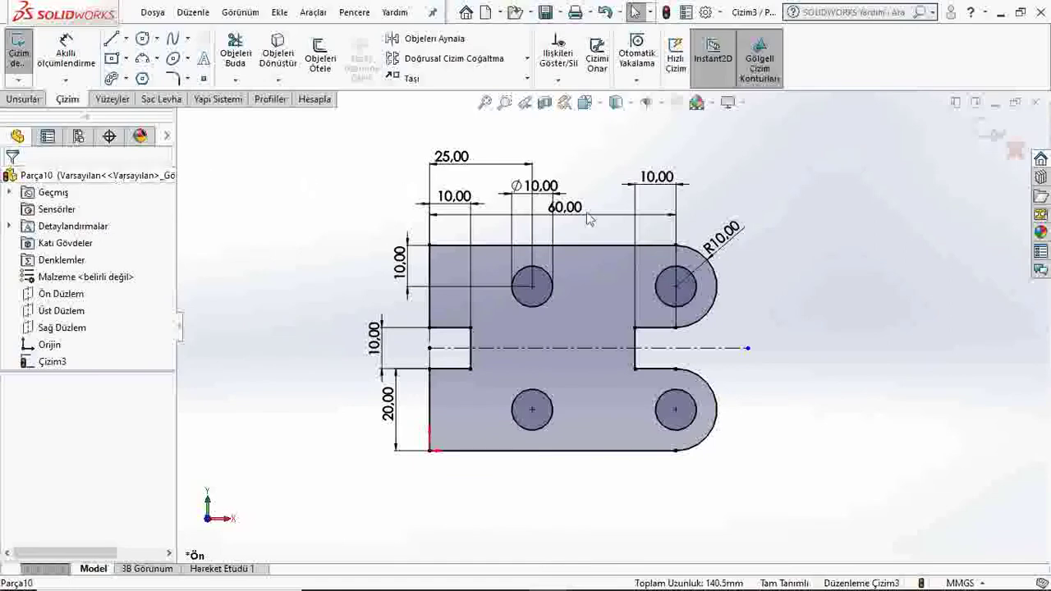
scroll(735, 349, down, 1)
scroll(735, 349, up, 1)
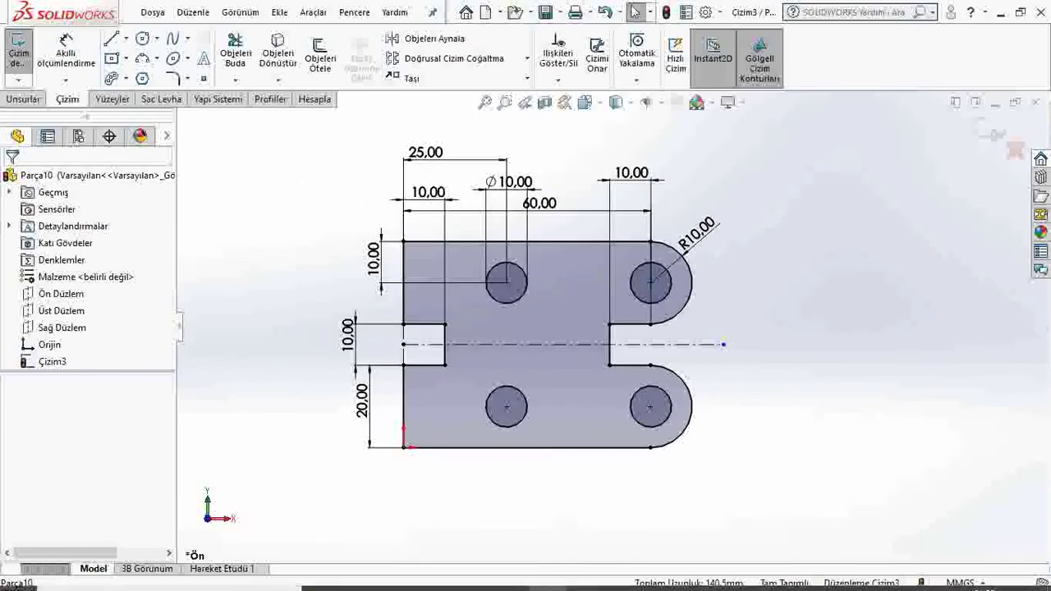
click(509, 576)
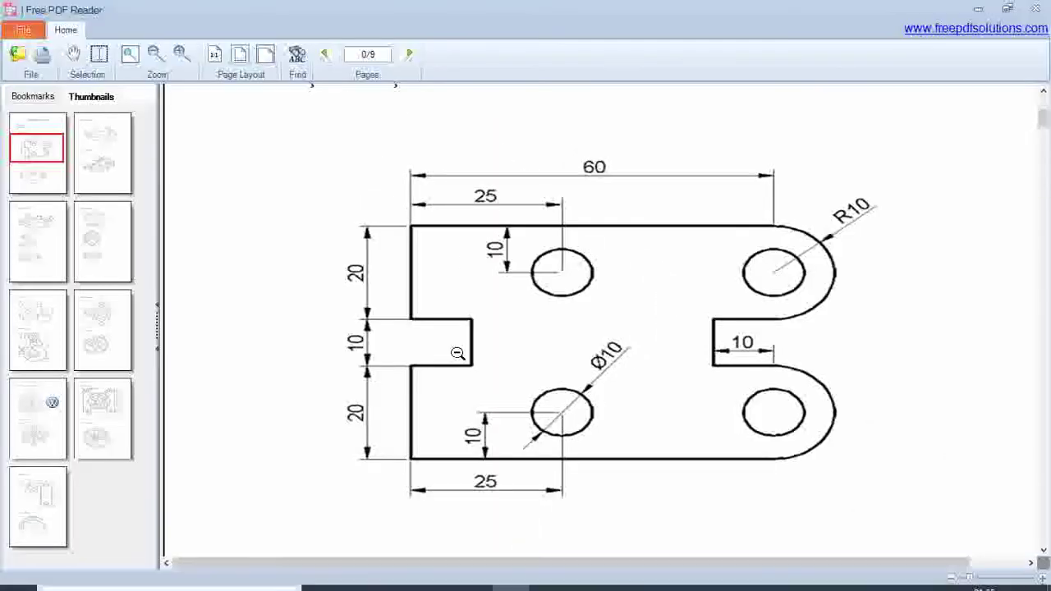
mouse_move(548, 576)
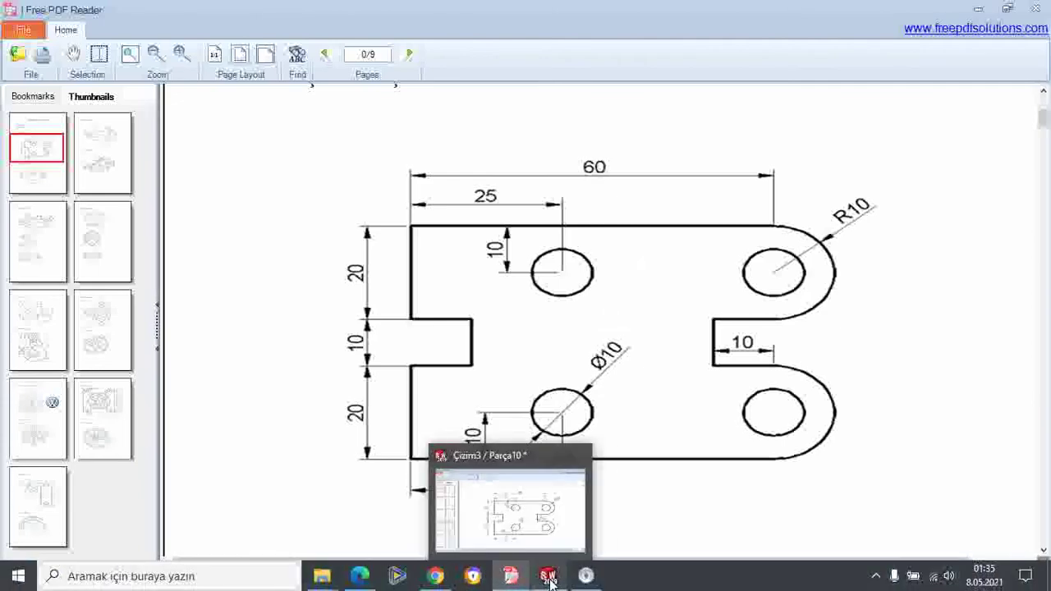
click(508, 574)
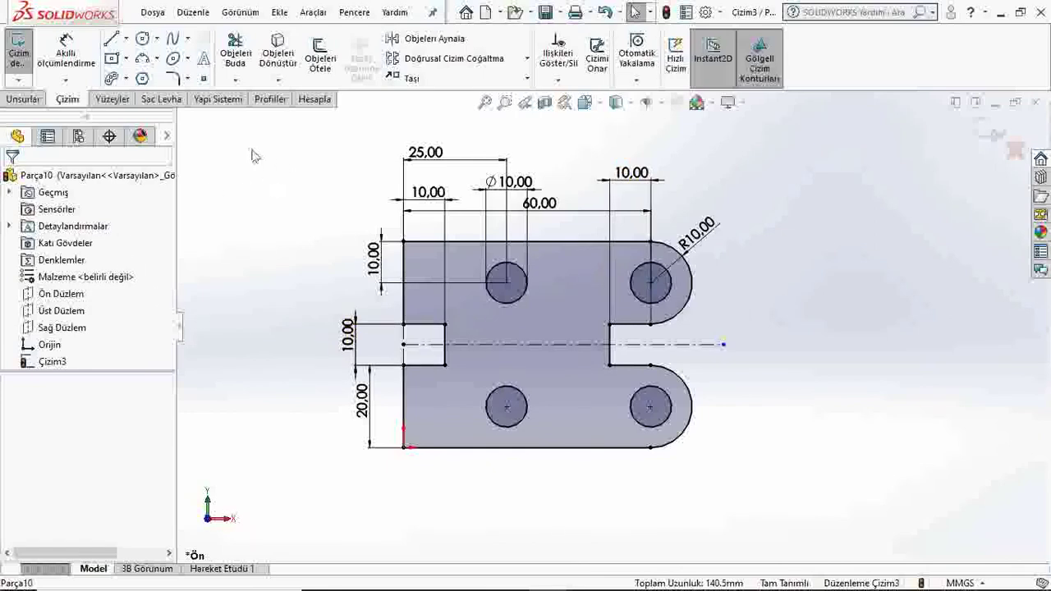
- Extrude Çizim3 as a Blind 10 mm Boss/Base into the solid four-hole plate
click(22, 104)
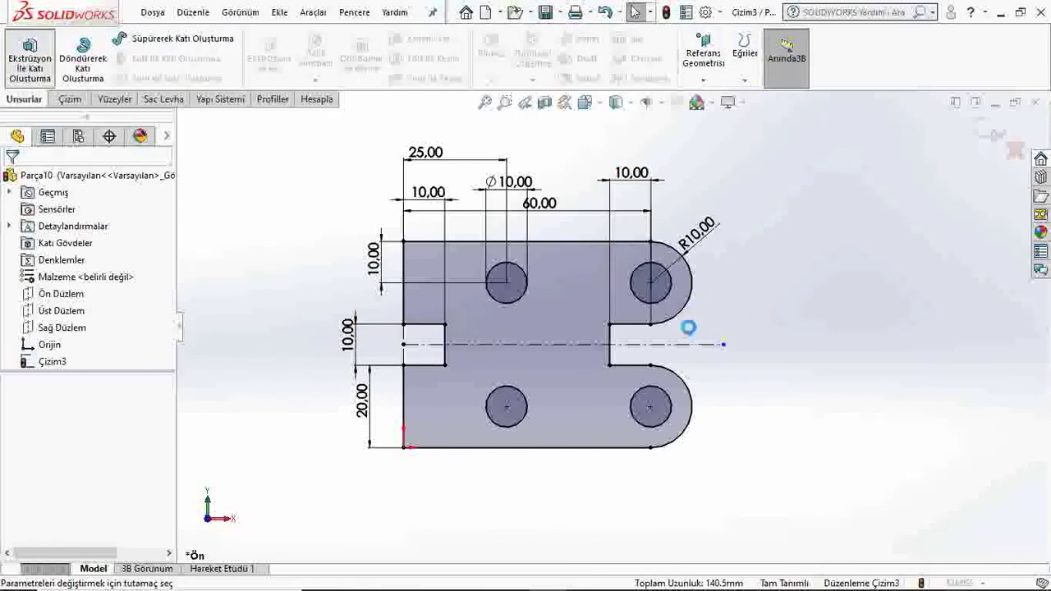
click(12, 180)
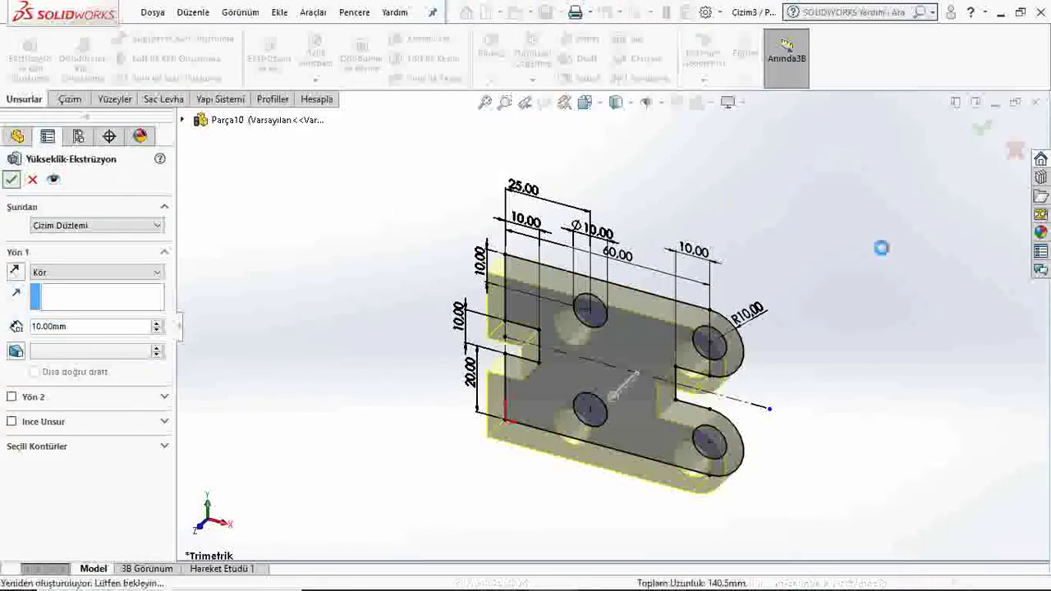
mouse_move(879, 246)
middle_down()
mouse_move(790, 429)
mouse_move(741, 357)
mouse_move(769, 401)
middle_up()
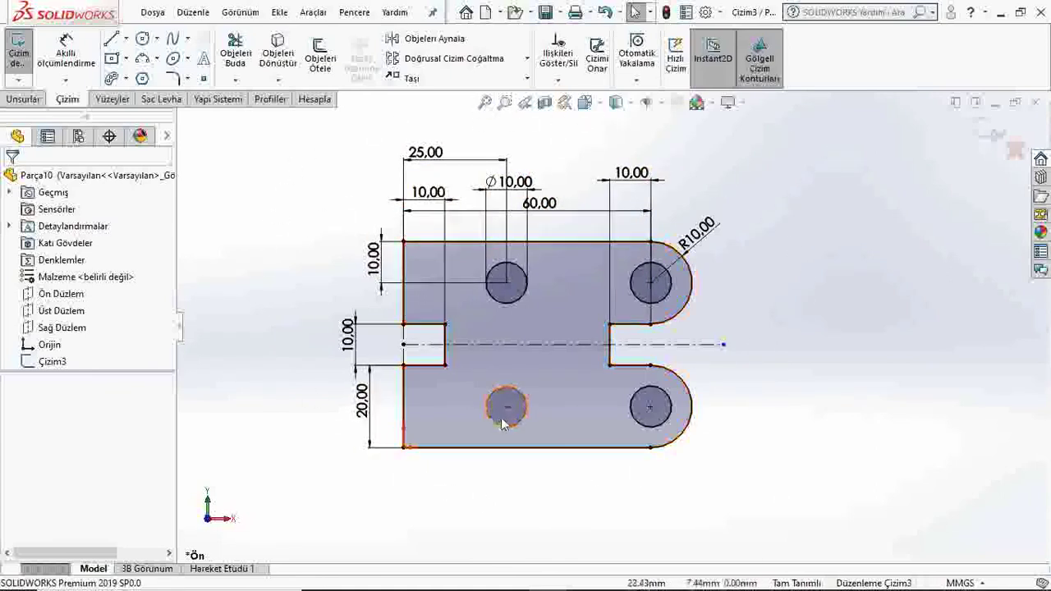
click(23, 100)
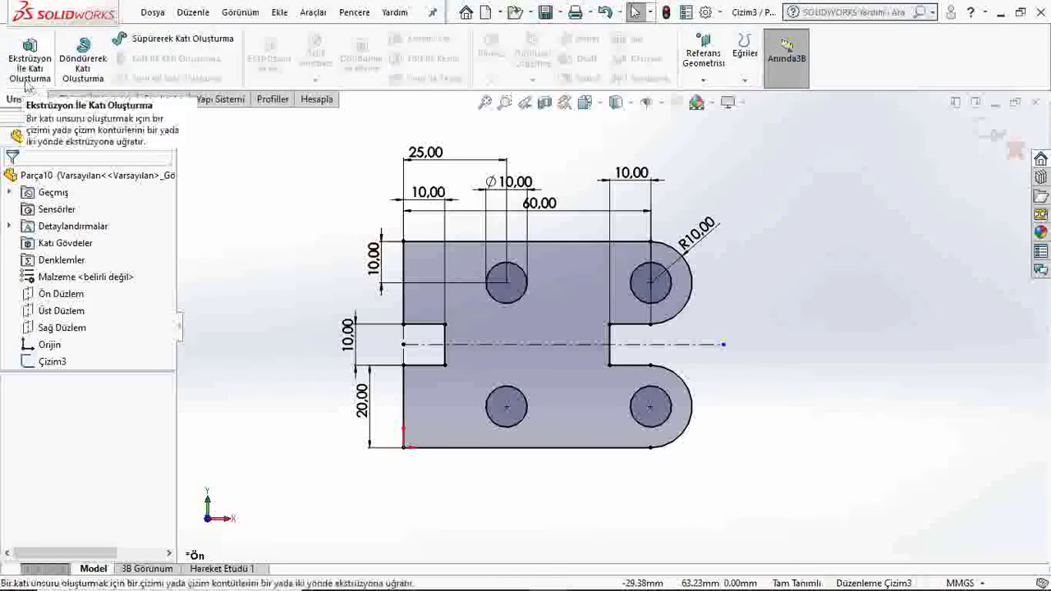
click(29, 70)
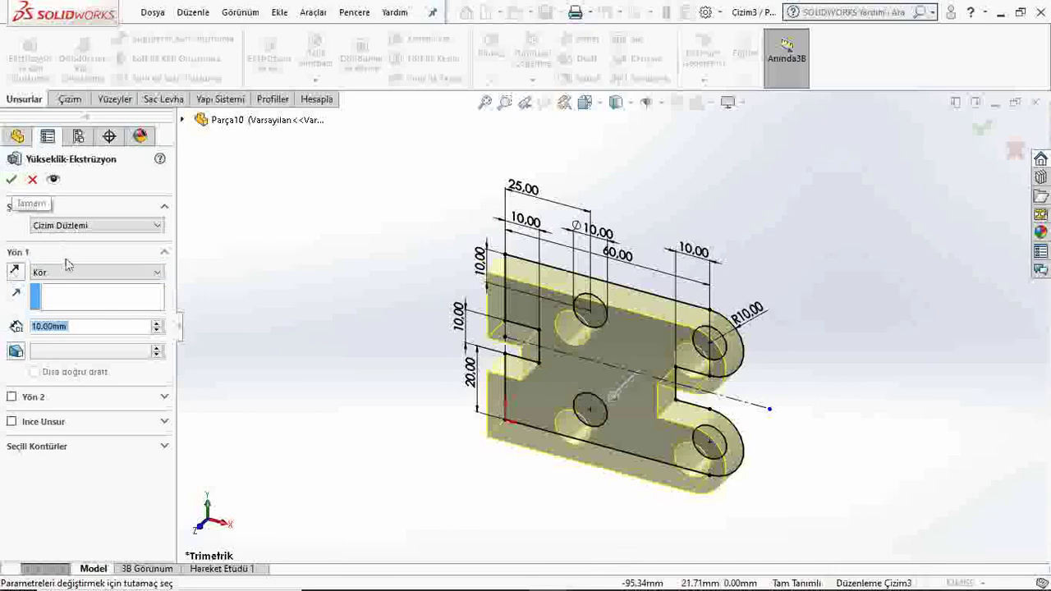
click(10, 179)
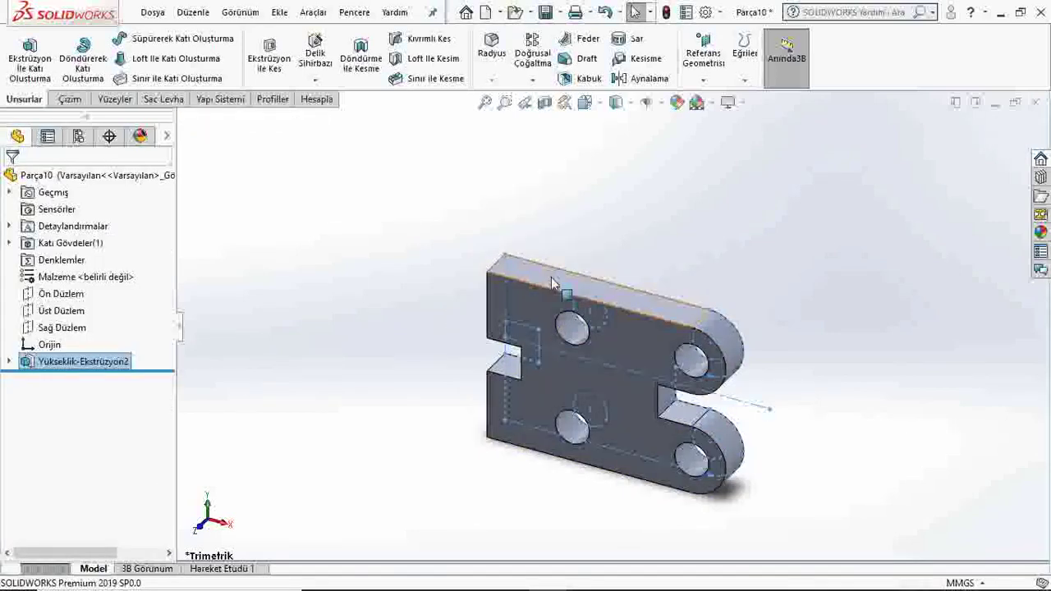
- Inspect the extruded plate from several angles, then undo the extrusion back to Çizim3
mouse_move(373, 286)
middle_down()
mouse_move(600, 364)
mouse_move(492, 422)
mouse_move(597, 382)
mouse_move(602, 448)
mouse_move(582, 386)
mouse_move(614, 487)
mouse_move(577, 448)
mouse_move(715, 386)
middle_up()
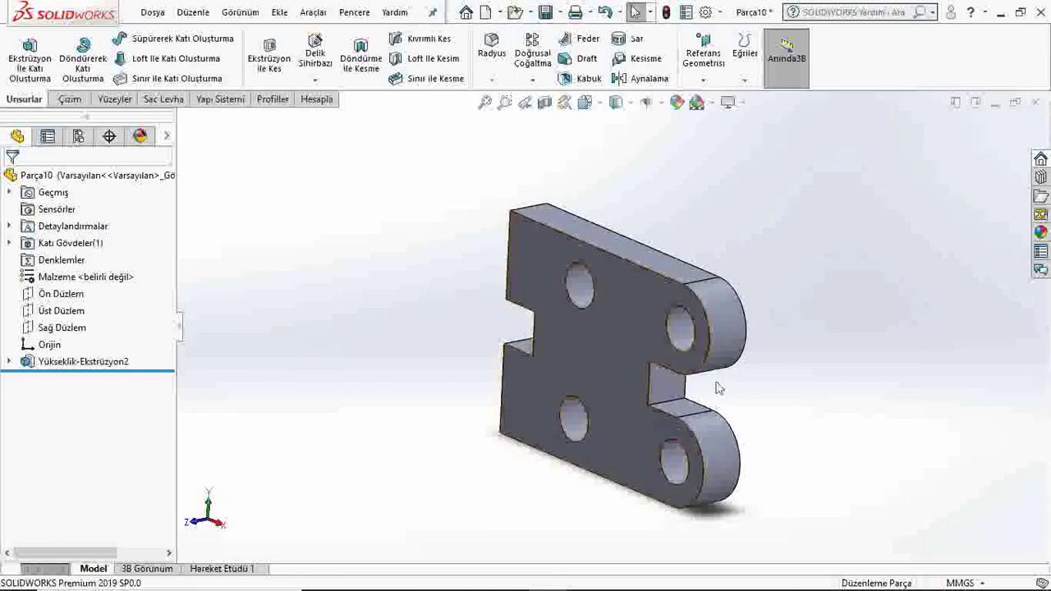
scroll(706, 405, down, 2)
mouse_move(612, 470)
middle_down()
mouse_move(743, 457)
mouse_move(702, 388)
mouse_move(776, 381)
middle_up()
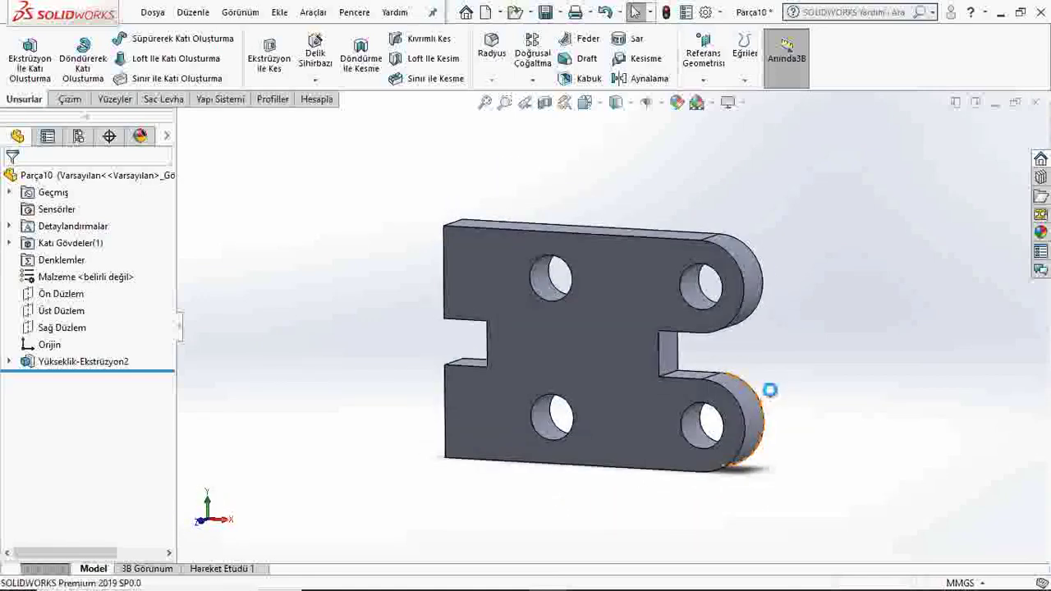
key(ctrl+z)
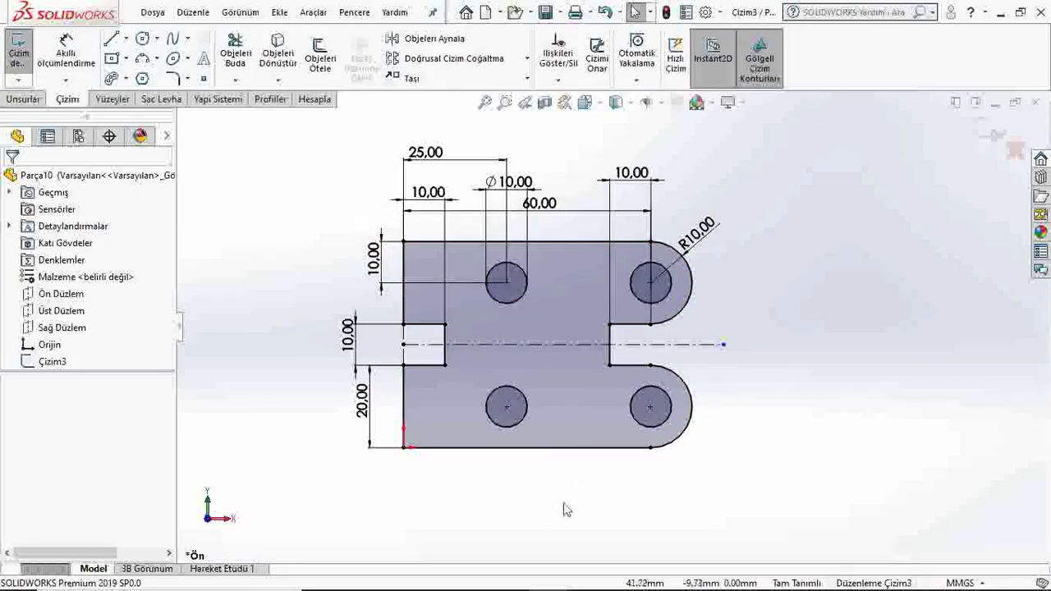